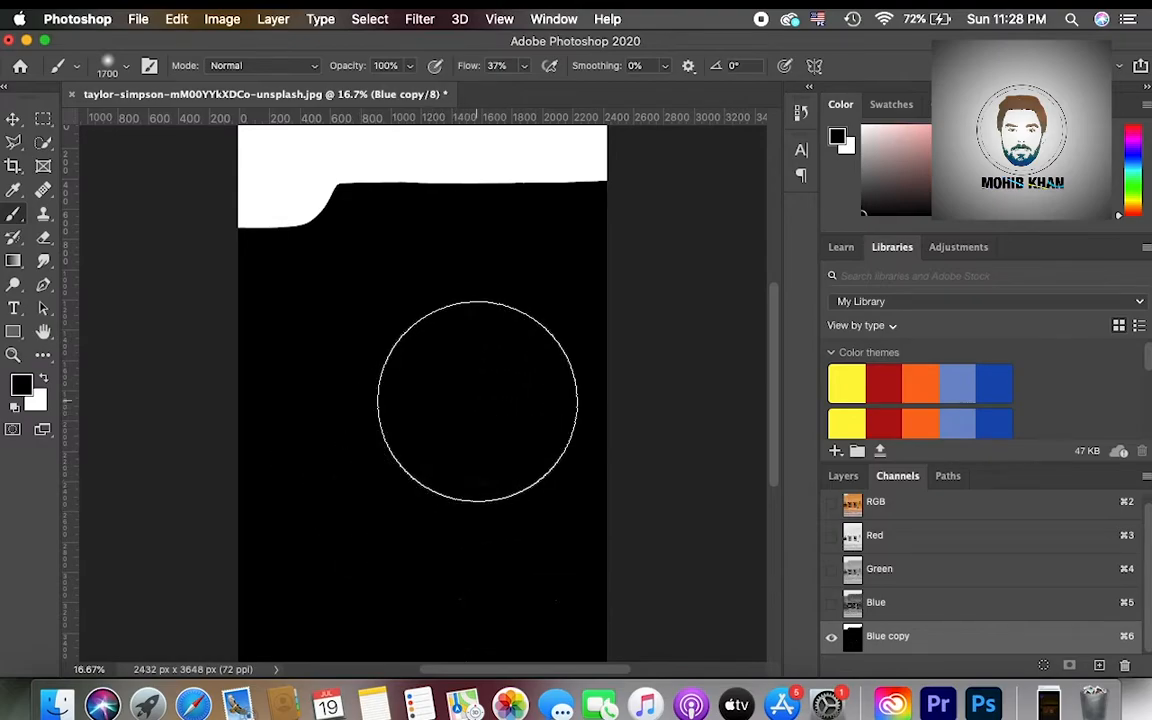
- Invert the Blue copy channel and load its white area as a selection
left_click(13, 118)
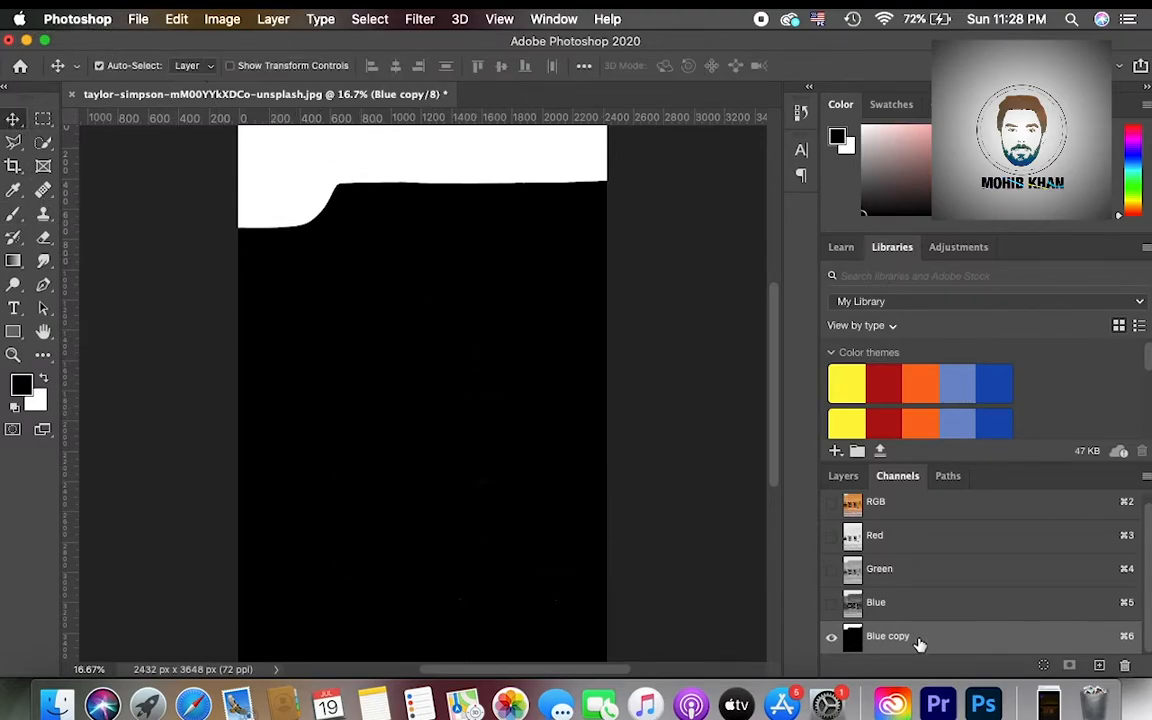
key("super+i")
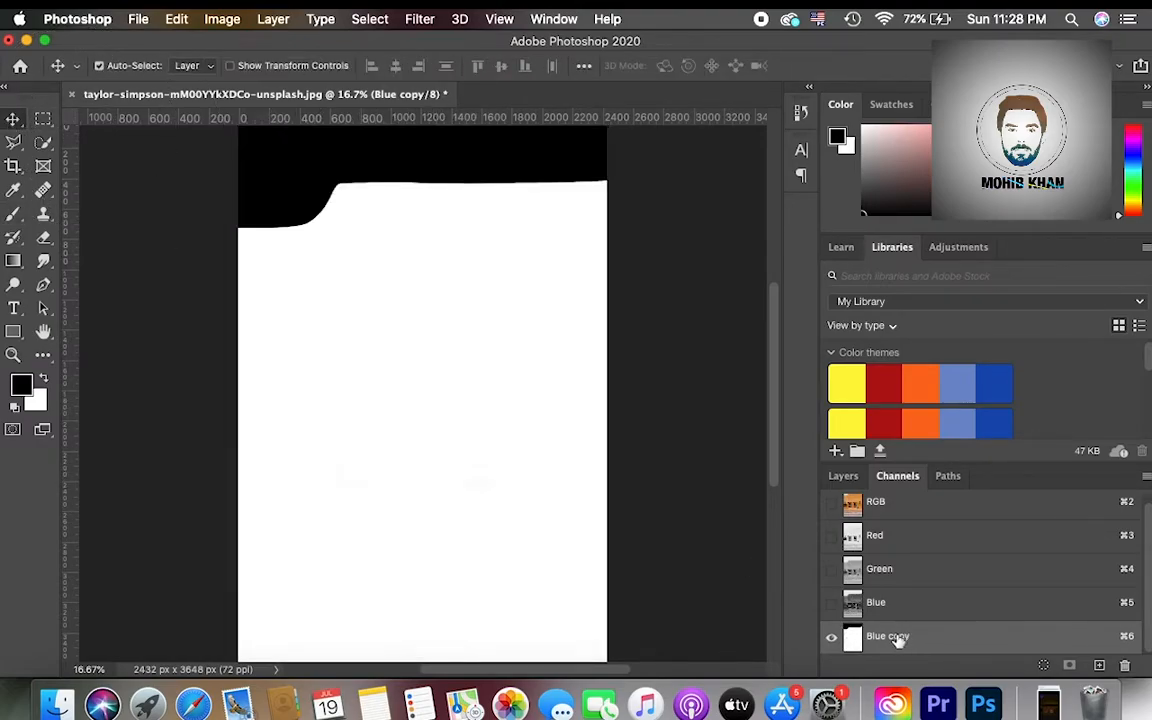
left_click(852, 637, "super")
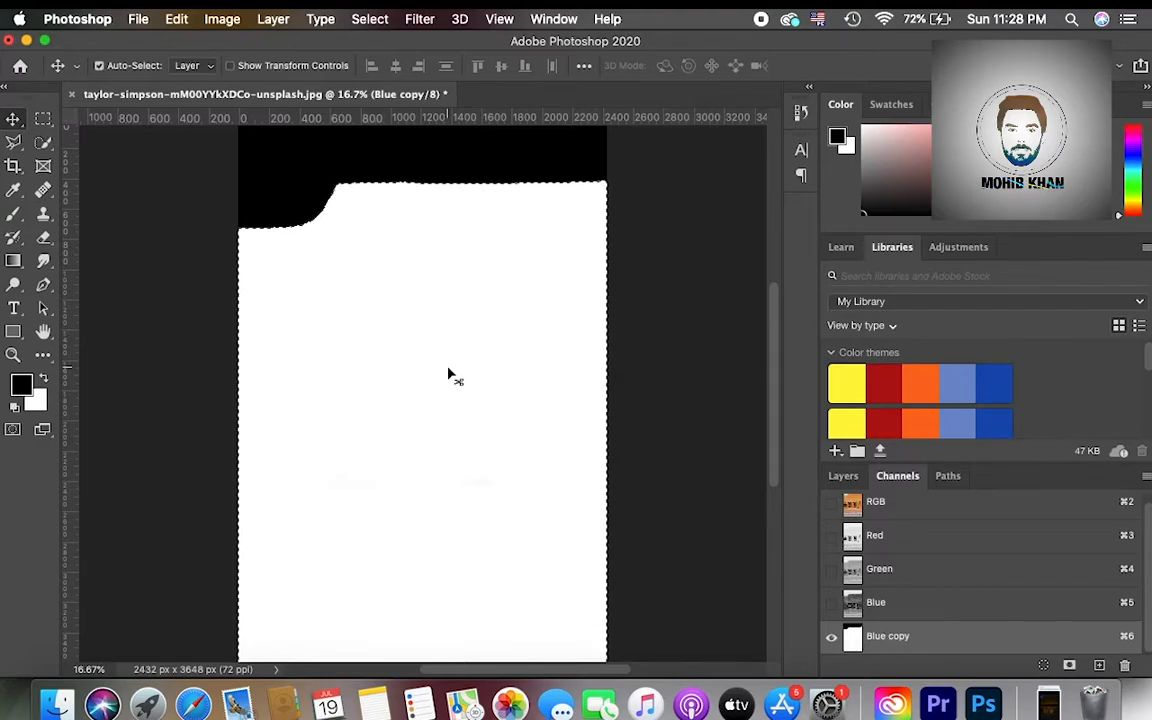
- Restore the RGB composite, copy the selected building from Background to a new layer, and name it House
left_click(860, 501)
left_click(843, 476)
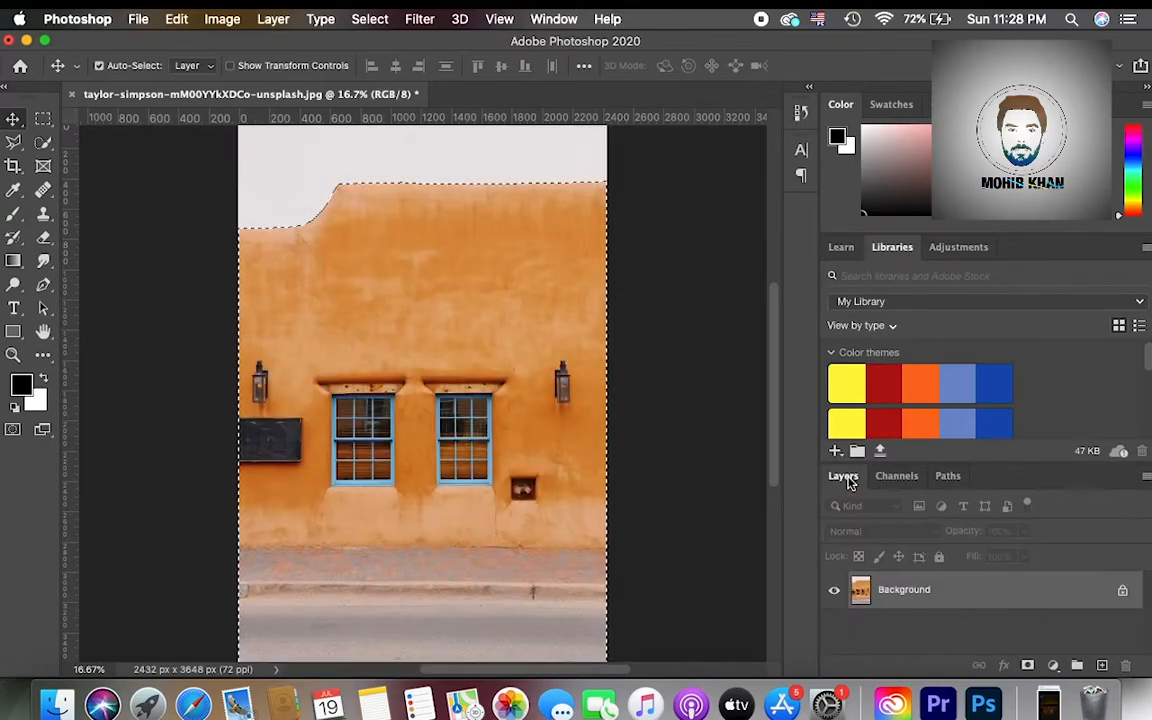
key("super+j")
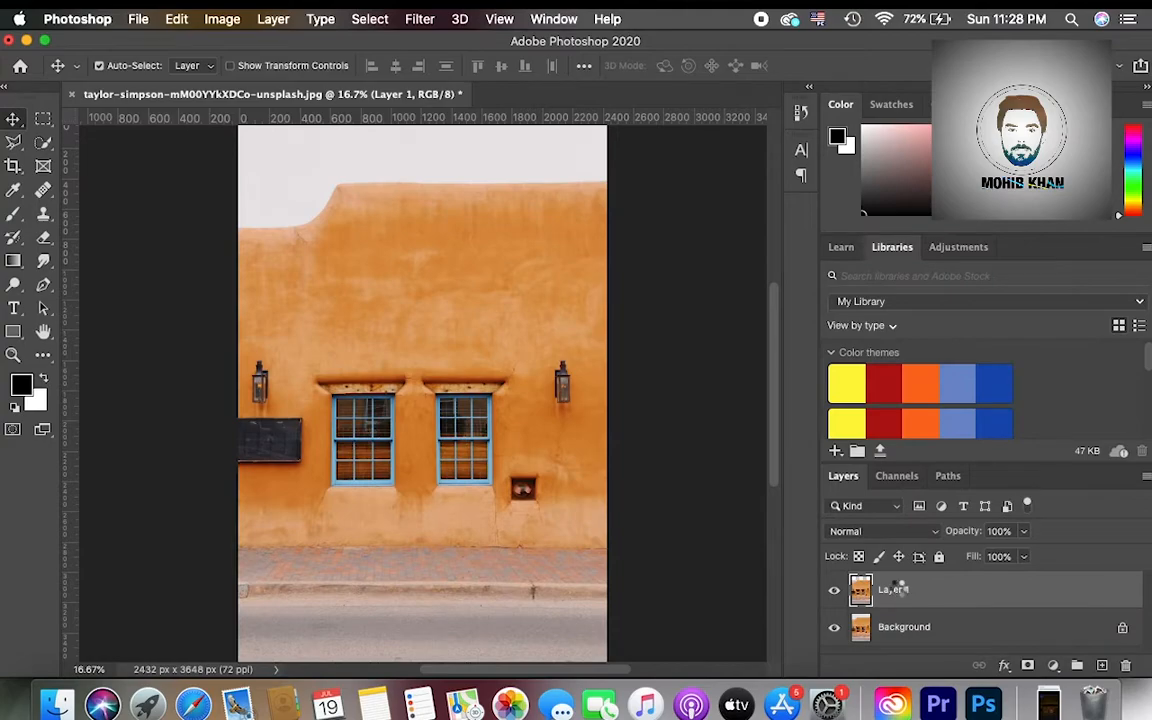
left_click(834, 627)
type("Houes")
key("Return")
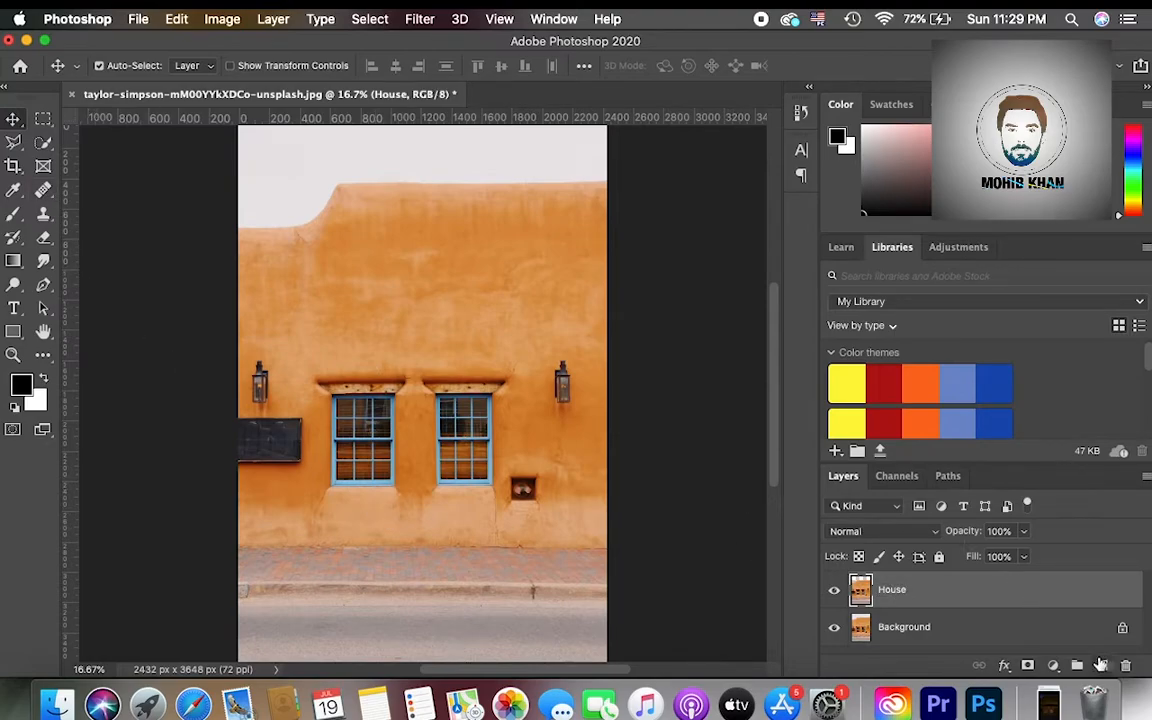
- Add a layer between House and Background and fill it with a linear black-to-blue gradient, black uppermost, as a night sky
left_click(1025, 636)
left_click(1102, 665)
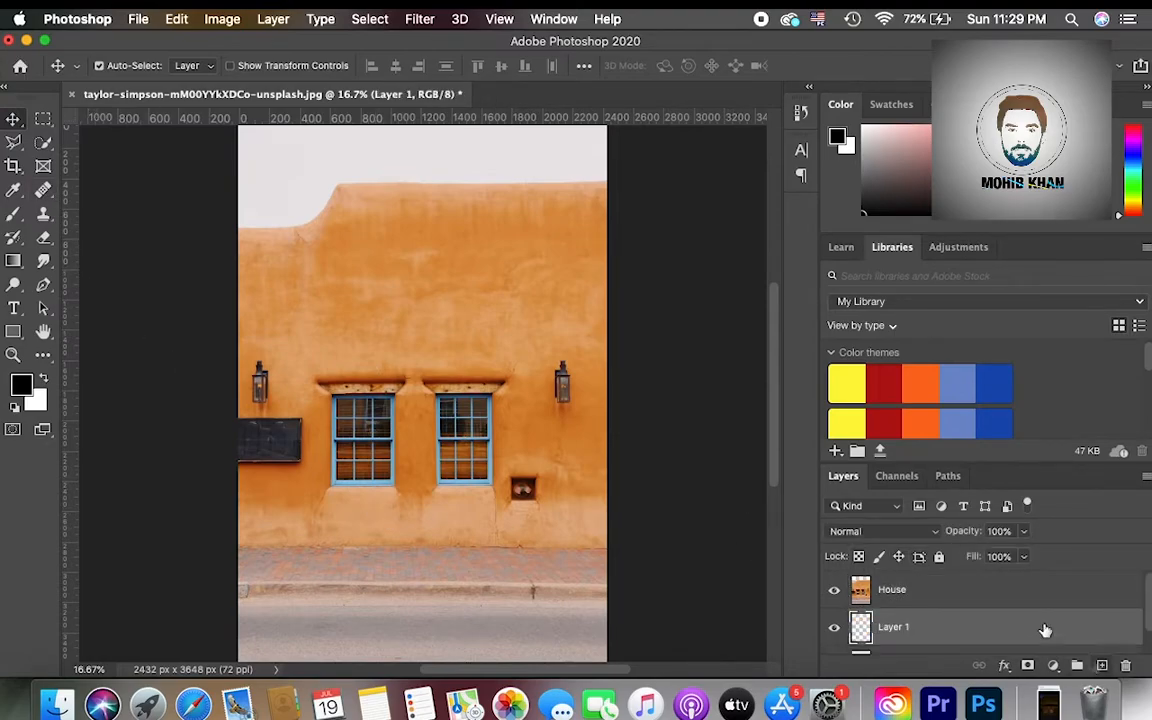
left_click(13, 262)
left_click(24, 382)
mouse_move(575, 433)
left_mouse_down()
mouse_move(517, 483)
mouse_move(481, 486)
left_mouse_up()
left_click(893, 244)
left_click(35, 399)
mouse_move(731, 386)
left_mouse_down()
mouse_move(731, 318)
mouse_move(731, 341)
mouse_move(625, 312)
mouse_move(672, 301)
left_mouse_up()
left_click(893, 244)
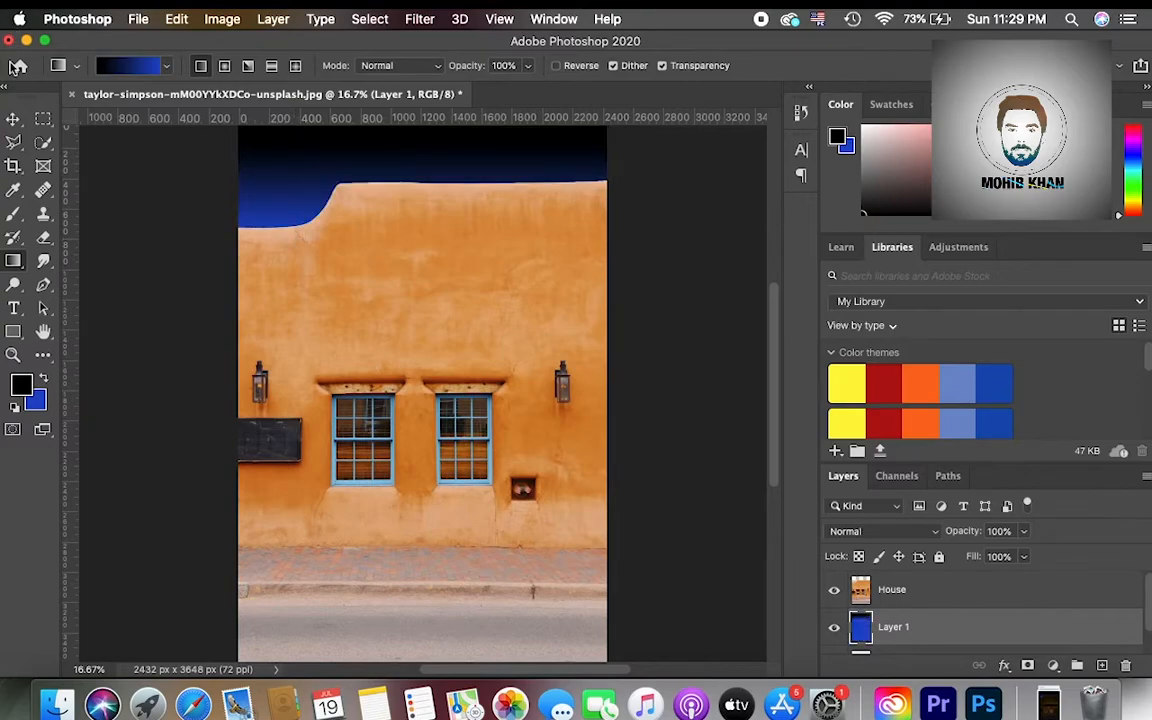
left_click(13, 120)
- Duplicate the House layer, name the copy Backup, and place it directly above Background
scroll(918, 622, "down", 1)
scroll(913, 600, "up", 1)
left_click(913, 589)
key("super+j")
right_click(913, 590)
key("Escape")
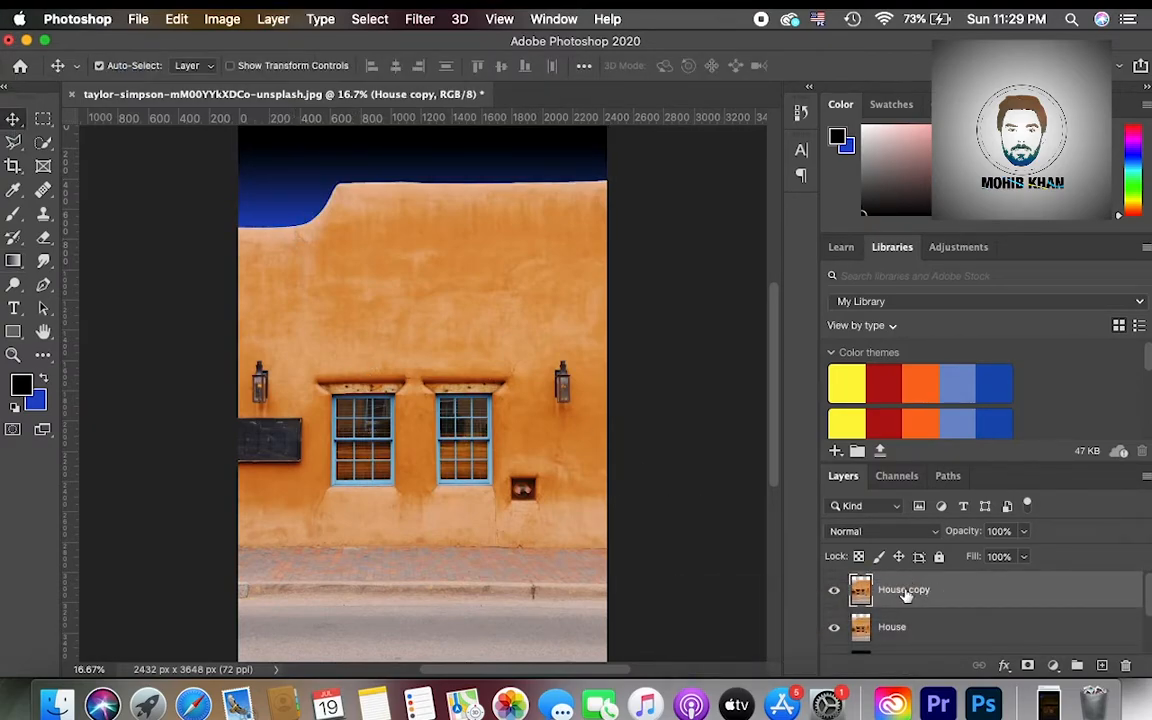
right_click(905, 593)
key("Escape")
type("Ba")
key("Return")
left_click_drag(929, 593, 918, 628)
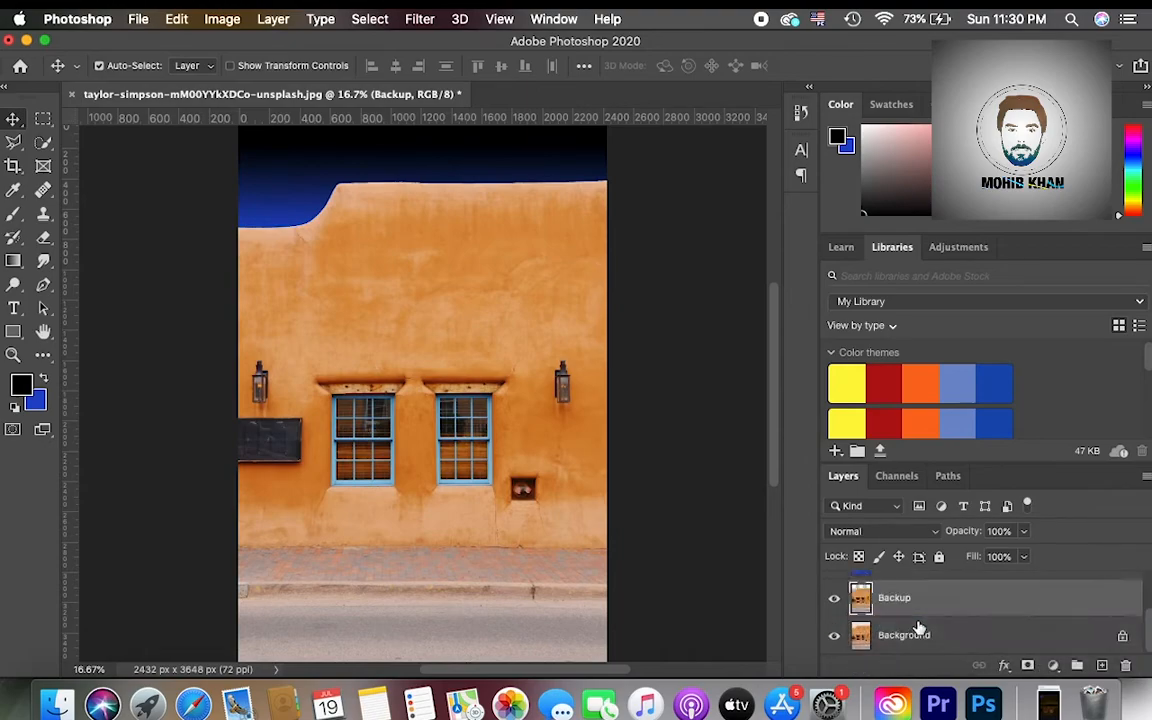
- Darken the House layer with Curves, setting input 255 to output 38 and a midpoint of input 145 to output 16
scroll(940, 627, "up", 3)
left_click(917, 597)
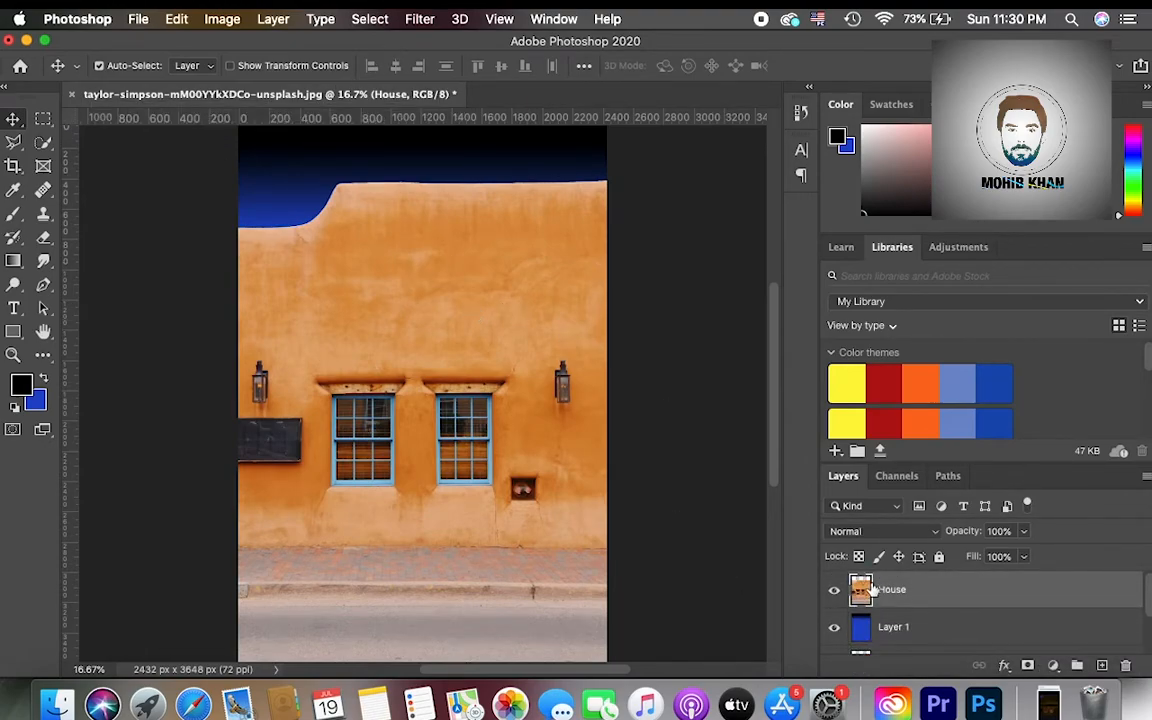
left_click(222, 19)
mouse_move(247, 75)
left_click(490, 103)
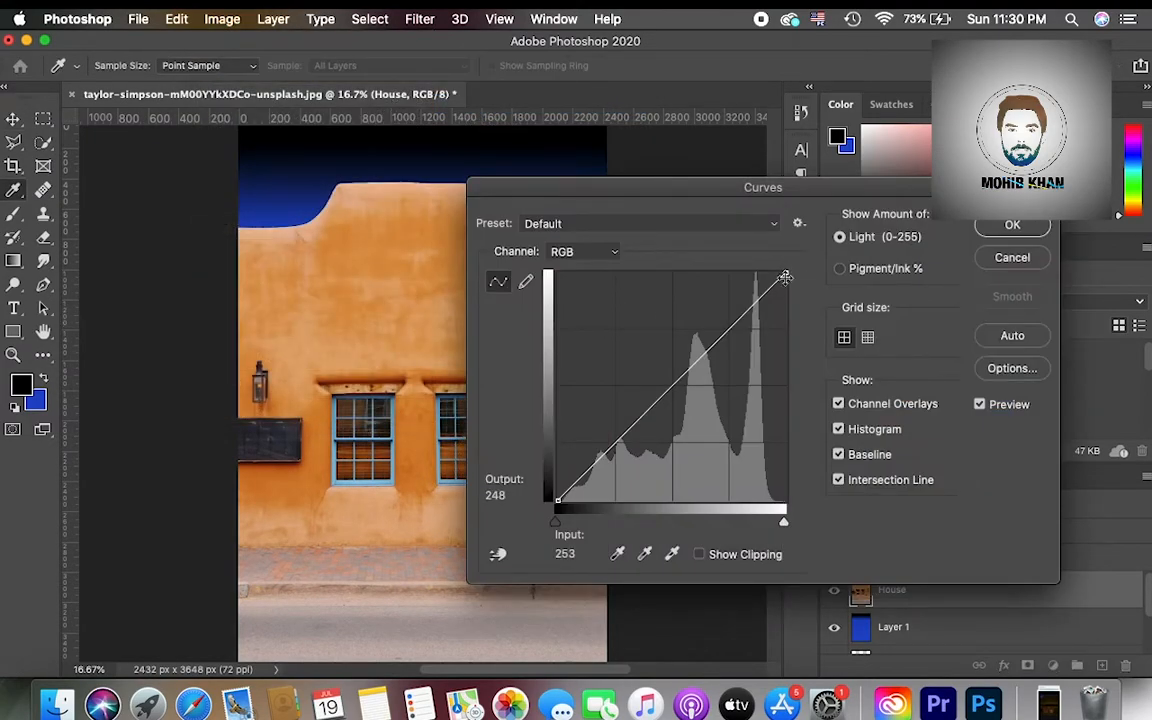
left_click_drag(786, 271, 786, 443)
left_click_drag(680, 470, 688, 487)
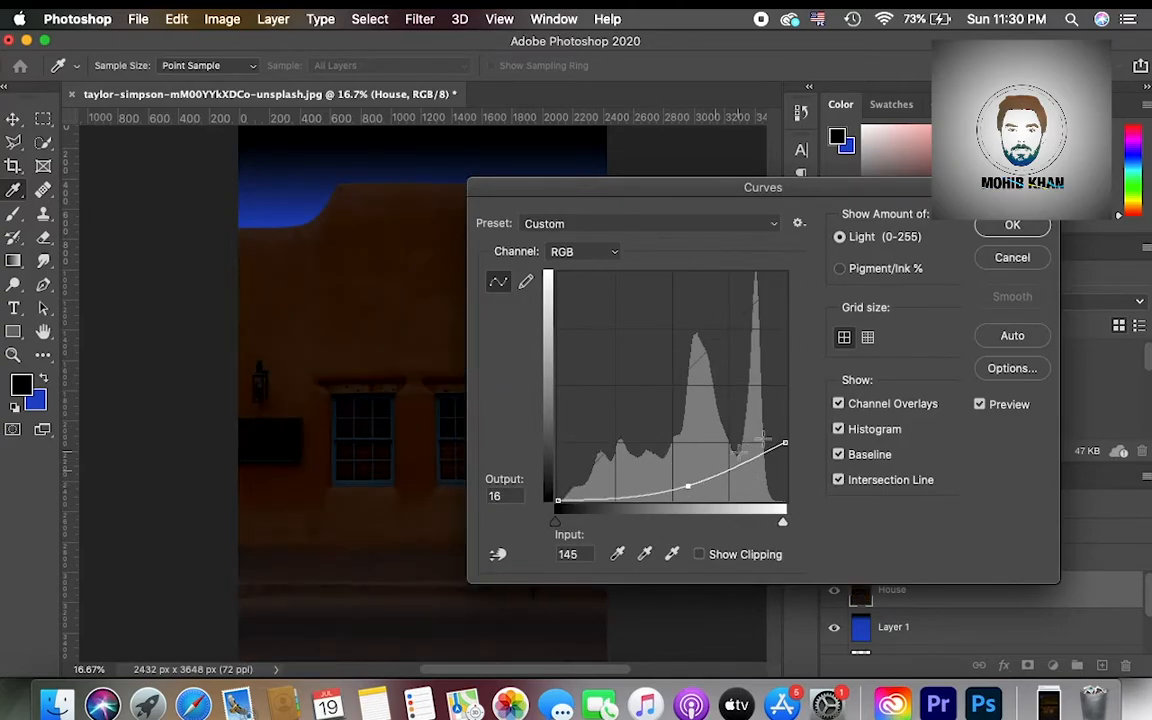
left_click_drag(784, 442, 787, 467)
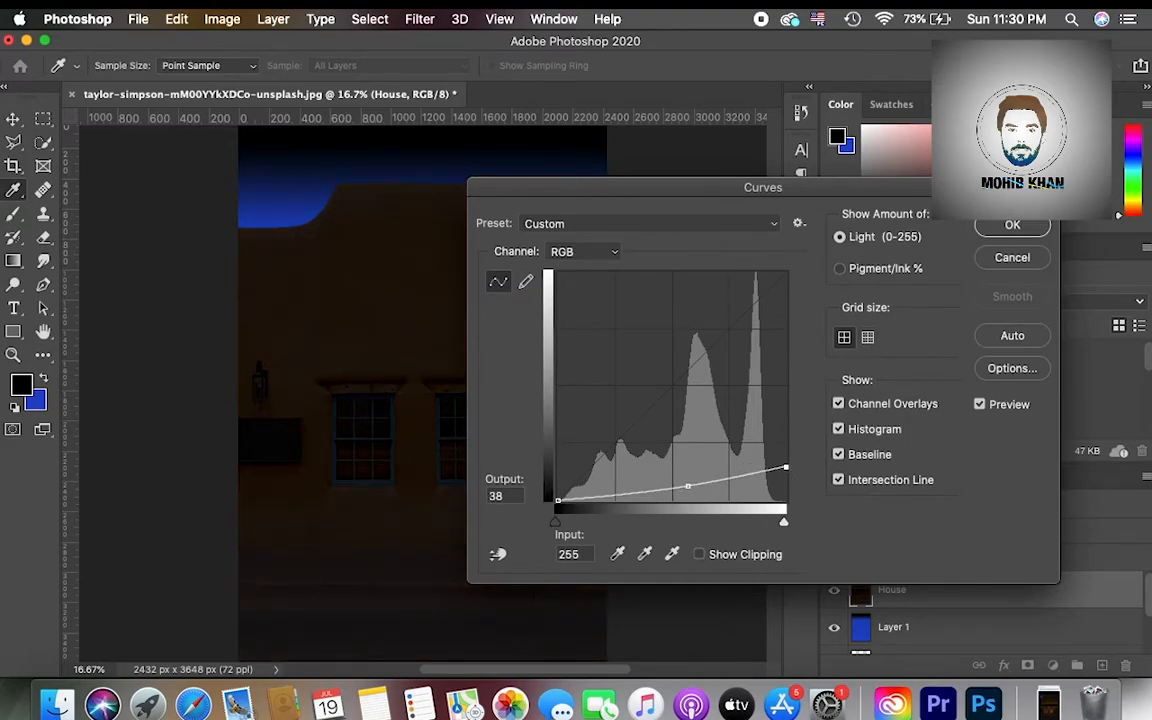
key("Return")
key("v")
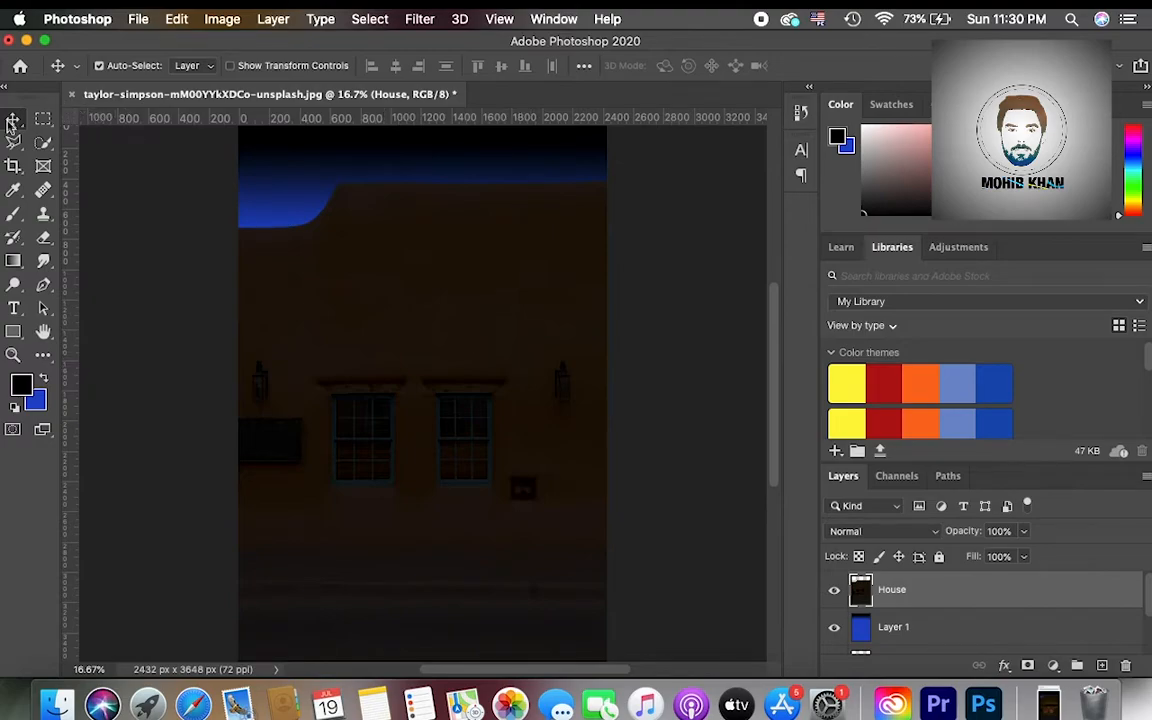
- Cool the House layer's midtones with Color Balance levels of -32, 0, +30
left_click(222, 19)
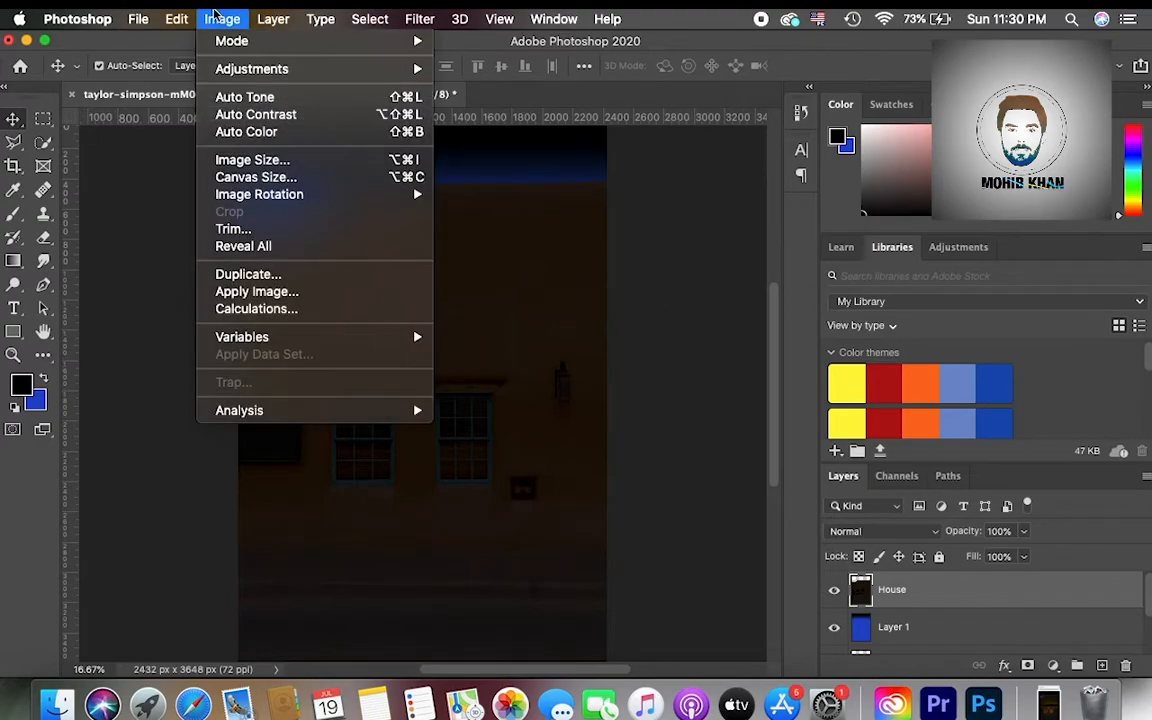
mouse_move(252, 67)
left_click(501, 180)
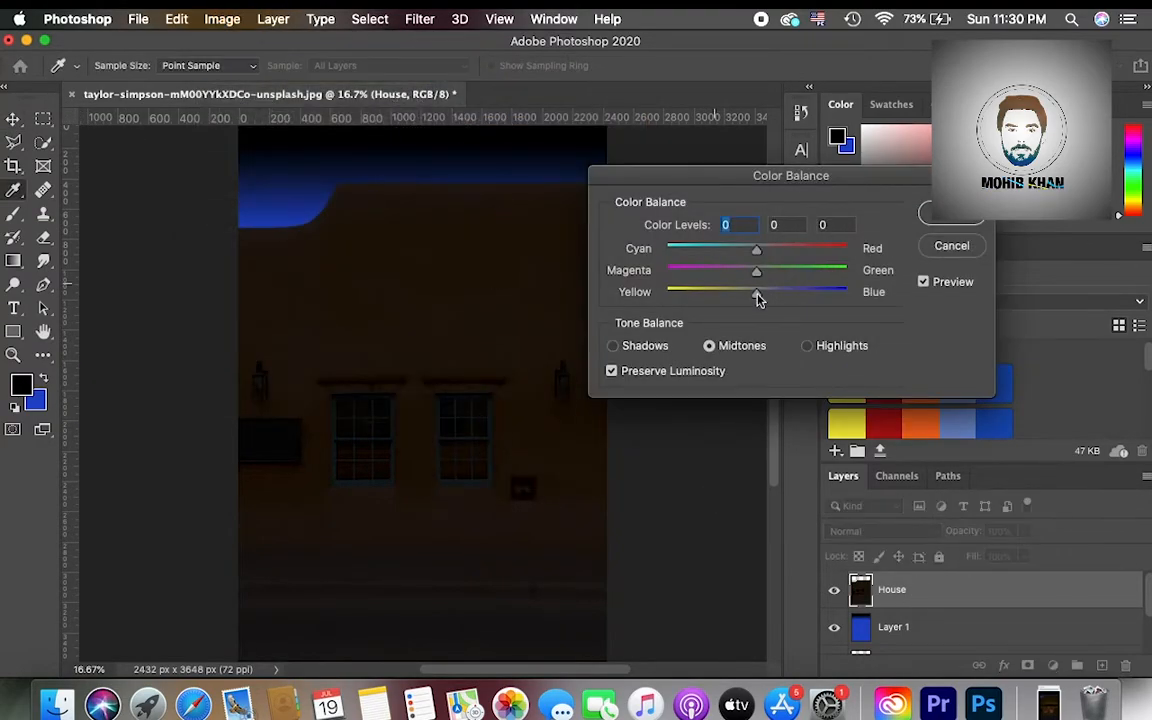
left_click_drag(722, 296, 705, 296)
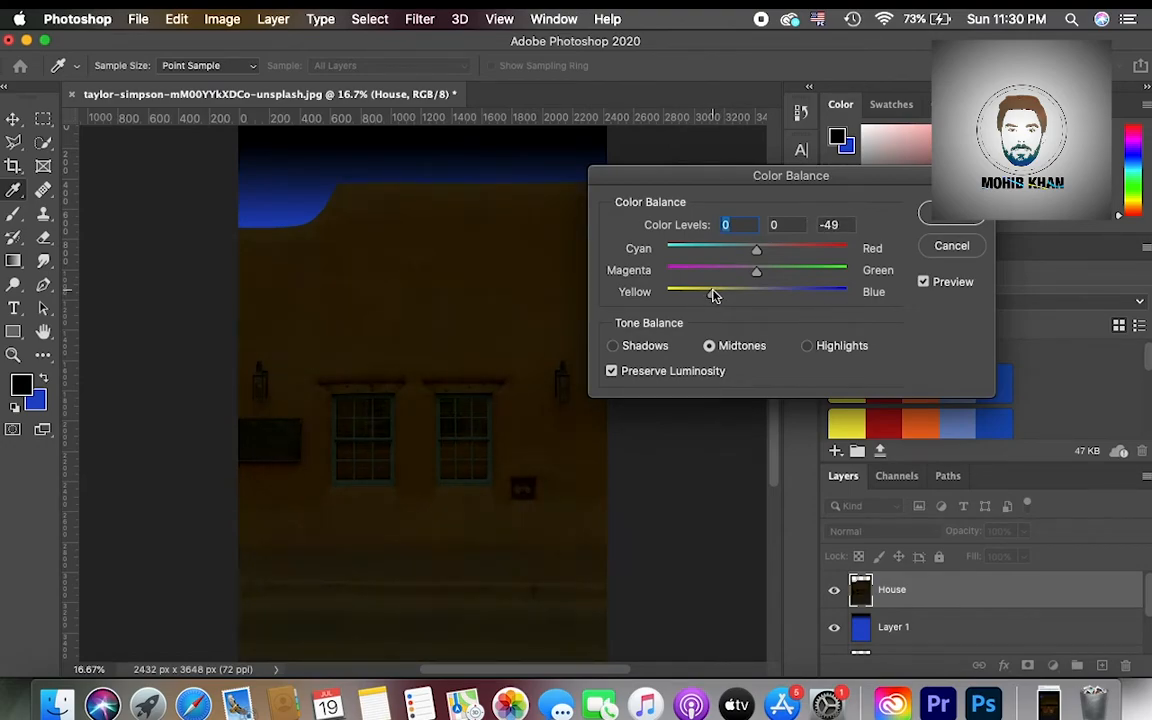
left_click_drag(757, 250, 779, 251)
left_click_drag(714, 298, 800, 296)
left_click_drag(779, 253, 730, 254)
left_click_drag(798, 298, 789, 298)
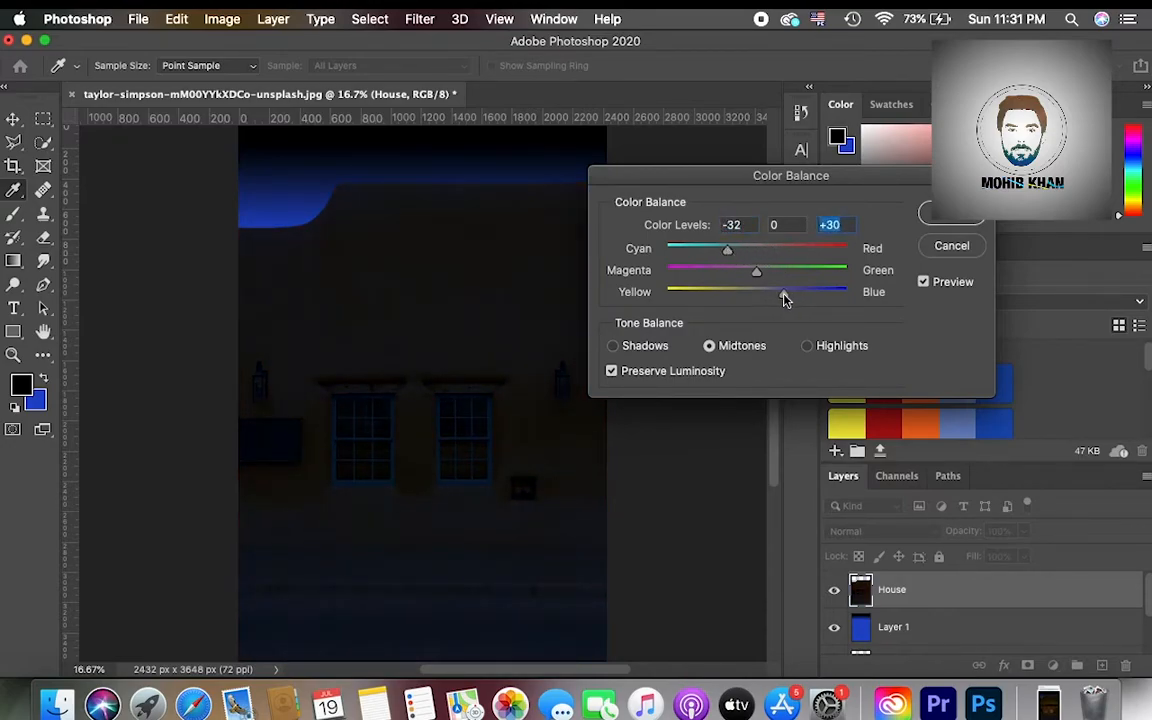
left_click(948, 213)
- Isolate the Backup layer, copy a rectangular area around both windows to a new layer, and name it Windows
scroll(935, 627, "down", 3)
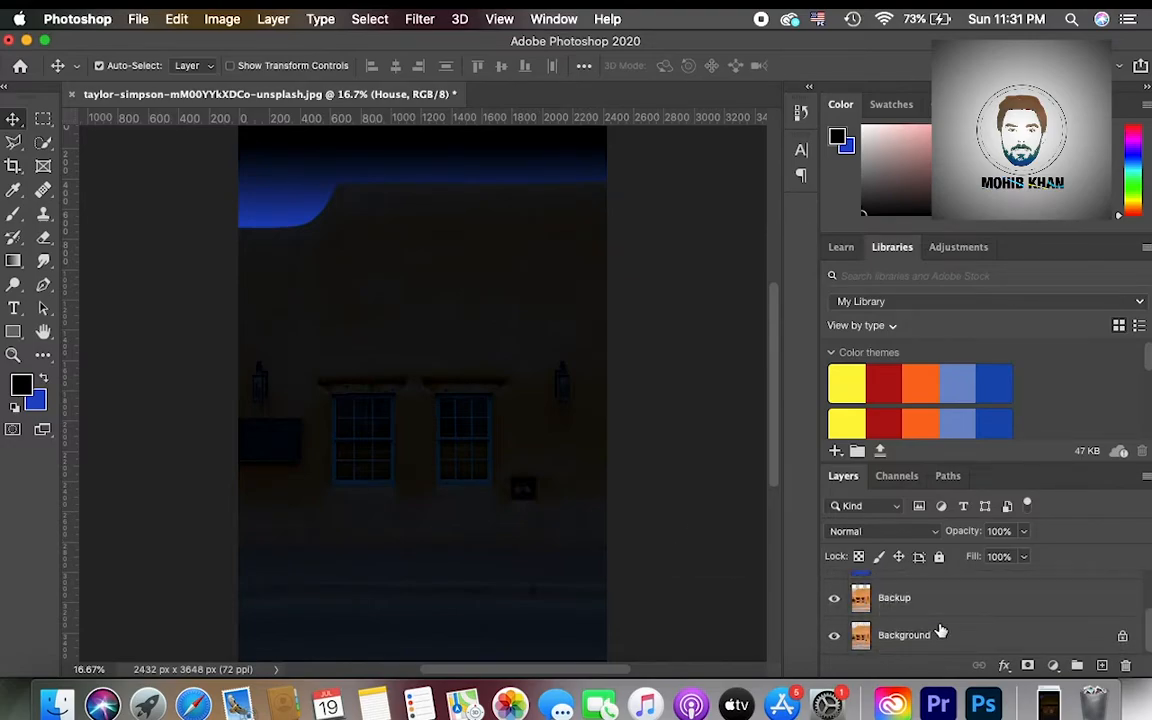
left_click(925, 612)
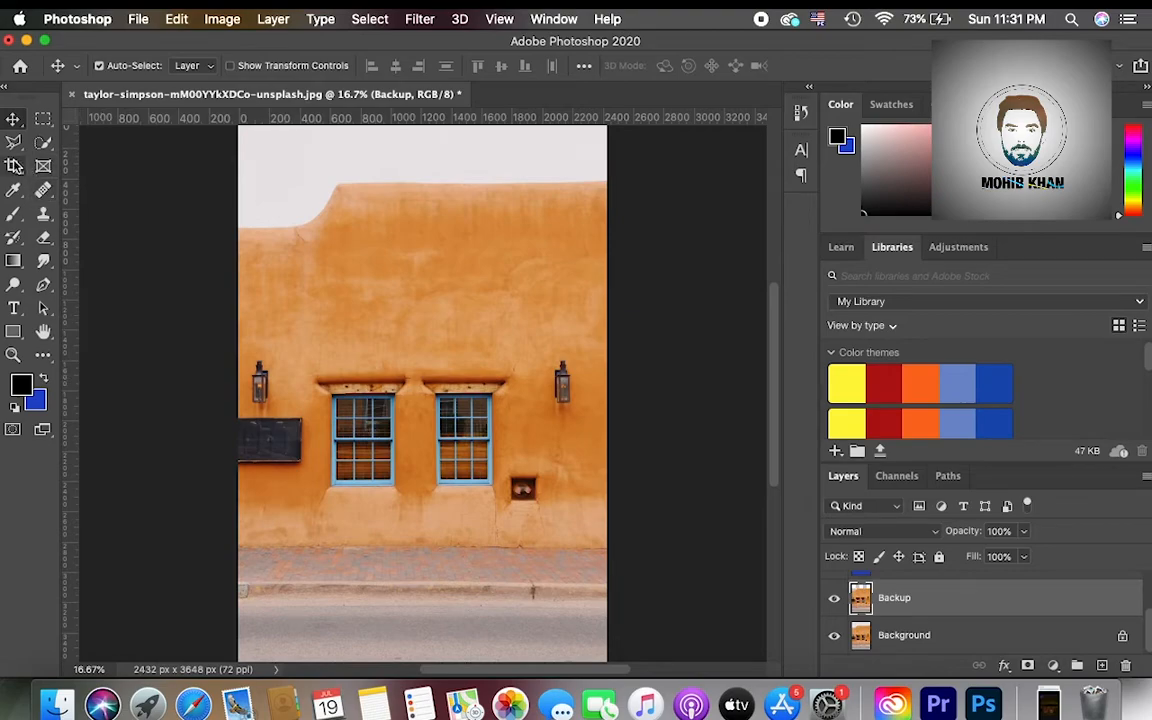
left_click(43, 118)
left_click_drag(318, 378, 512, 491)
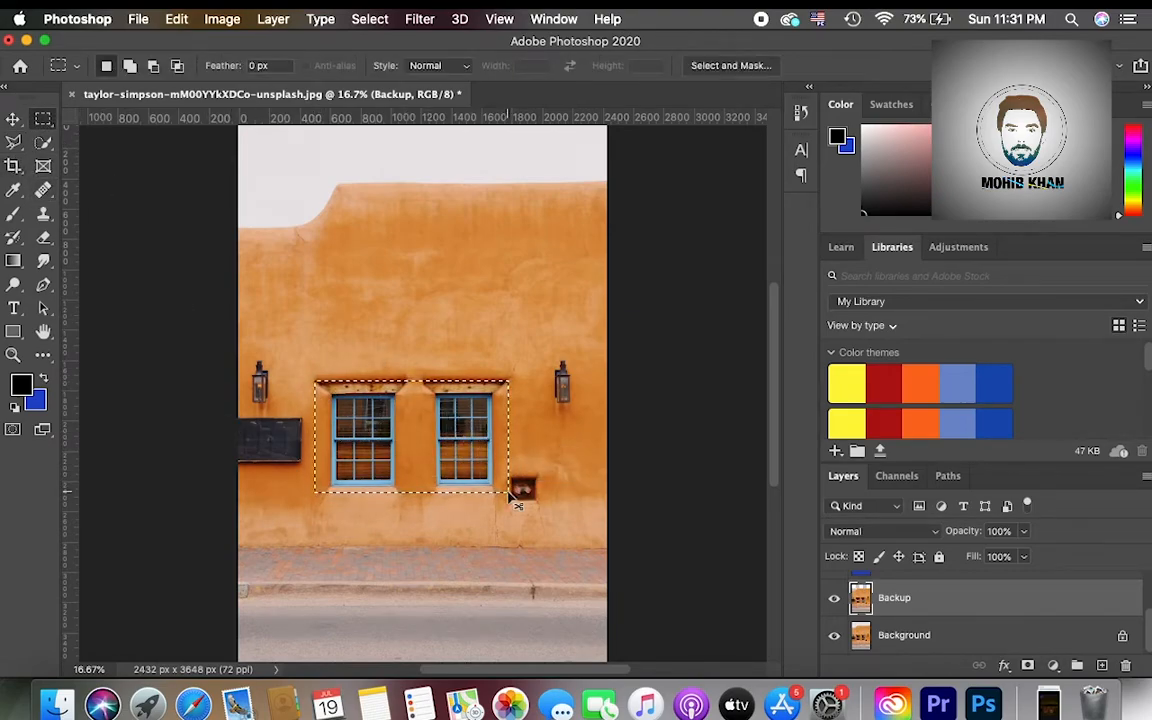
key("ctrl+j")
type("Windows")
key("Return")
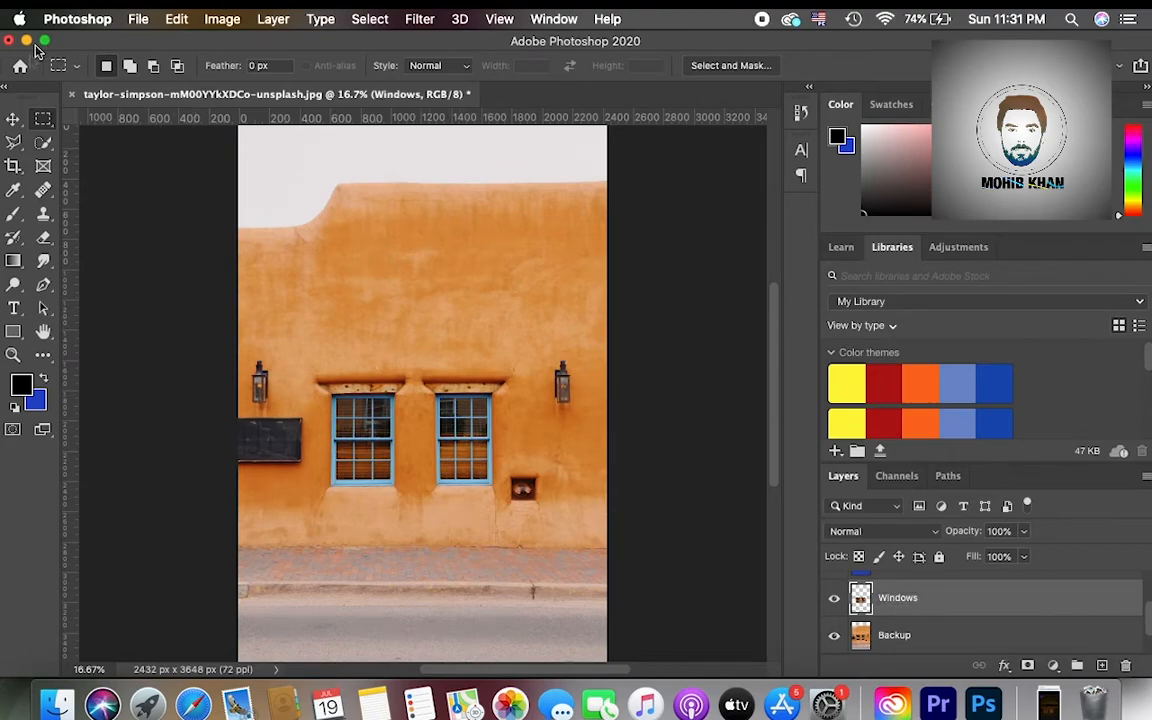
- Show the House and gradient sky layers again and move the Windows layer above House
key("v")
scroll(932, 602, "up", 2)
left_click(836, 592)
scroll(836, 593, "up", 3)
left_click(836, 593)
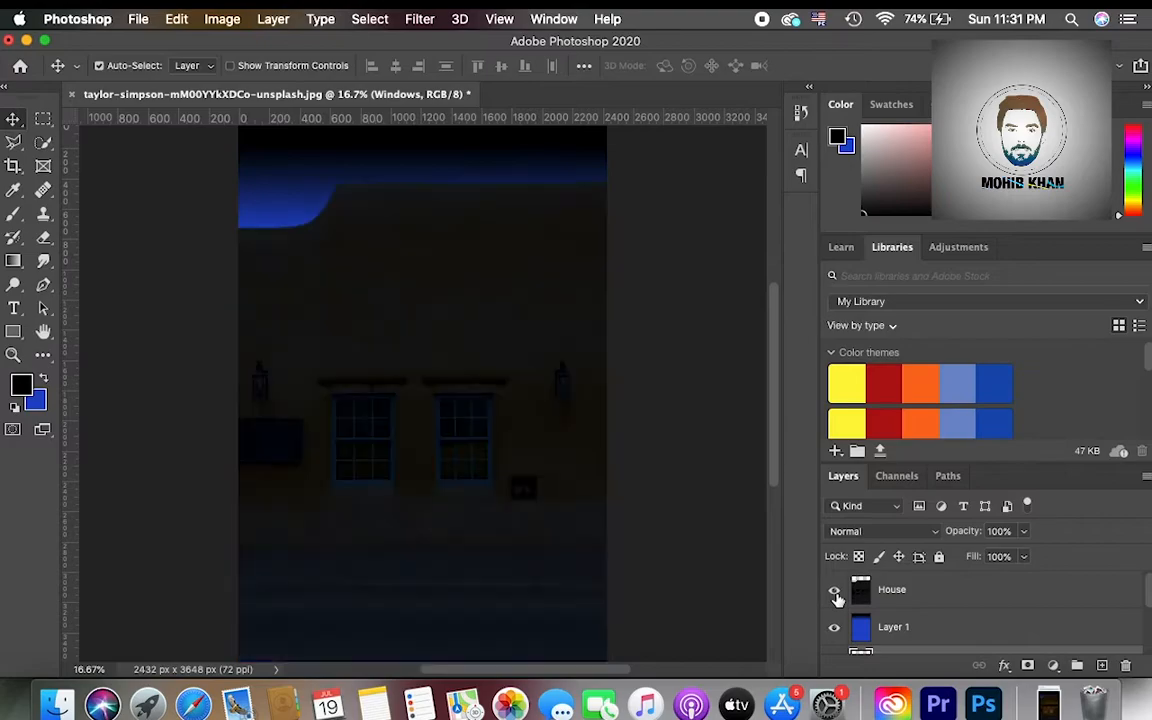
left_click_drag(928, 654, 928, 580)
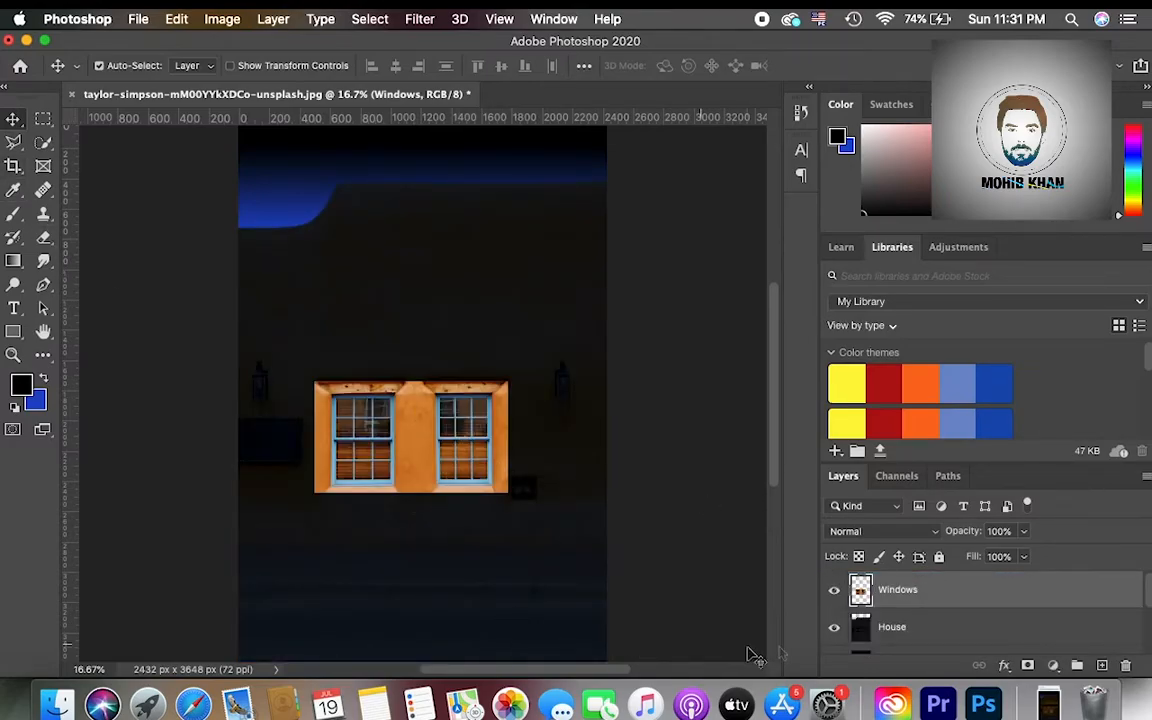
- Warm the Windows layer's midtones with Color Balance levels of +19, 0, -100
left_click(222, 18)
mouse_move(251, 68)
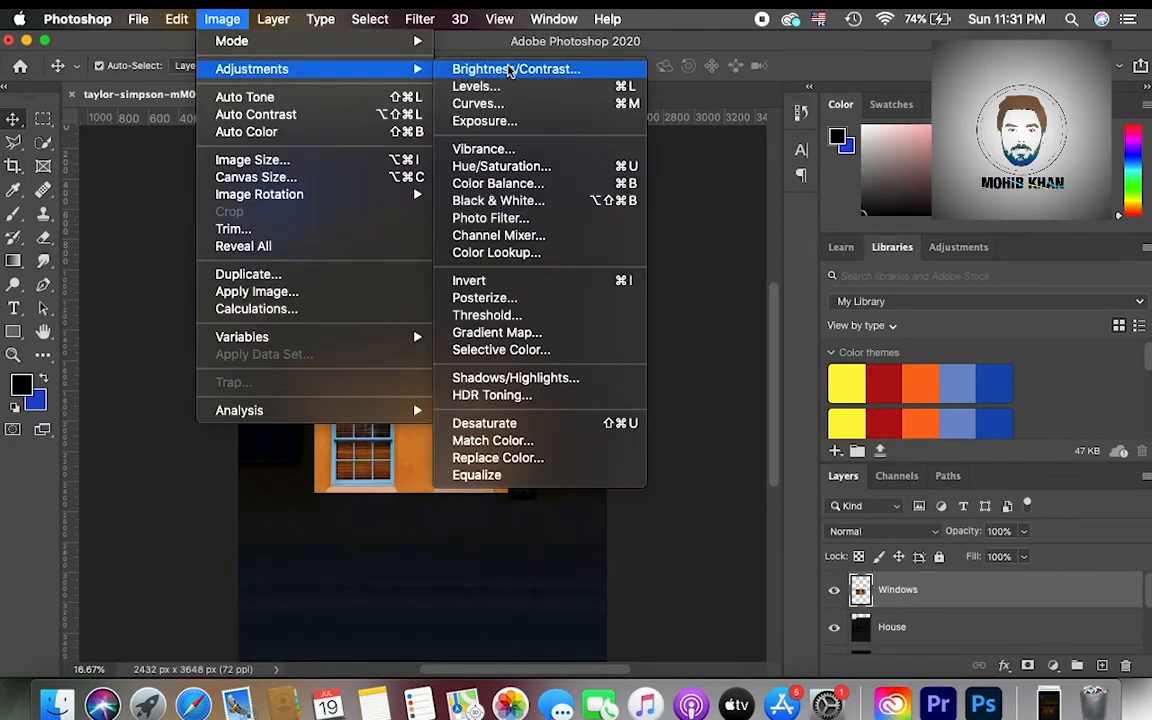
left_click(500, 183)
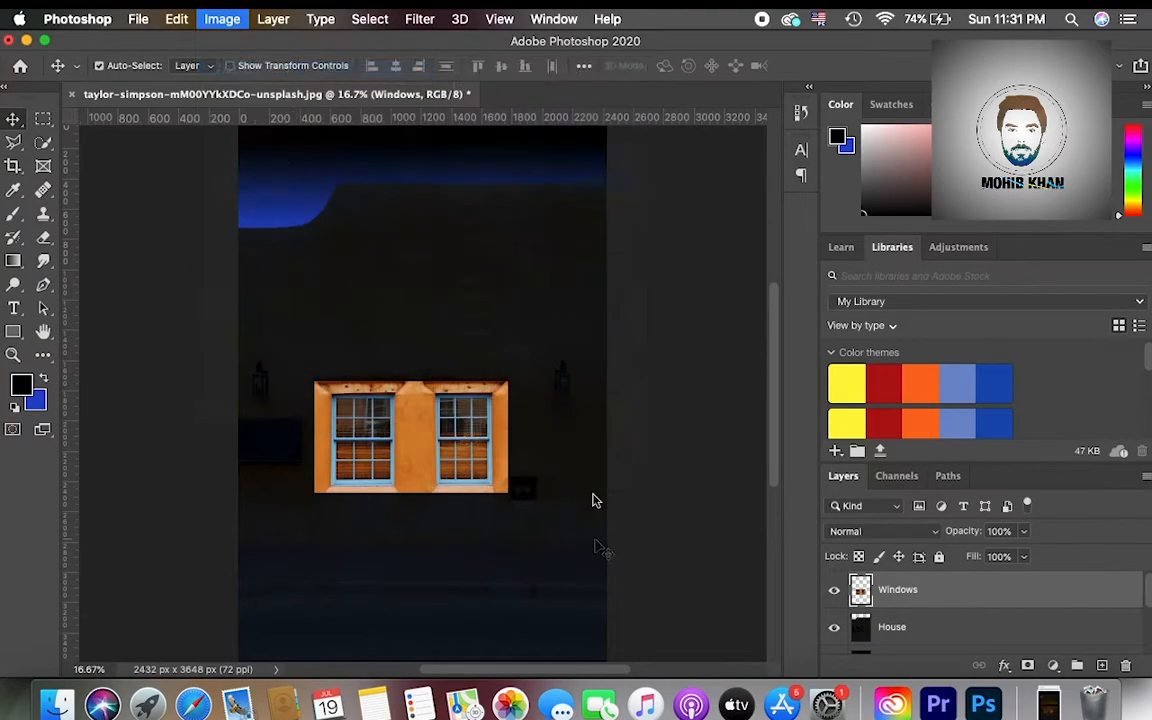
left_click_drag(757, 291, 665, 292)
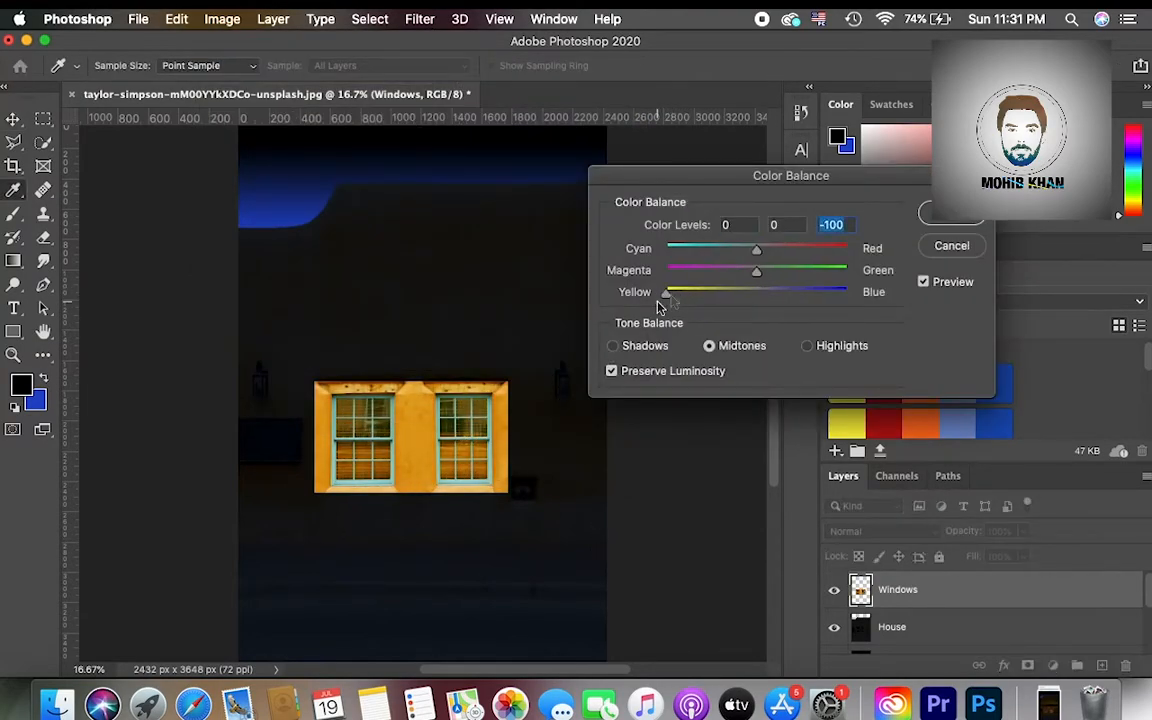
left_click_drag(768, 253, 775, 254)
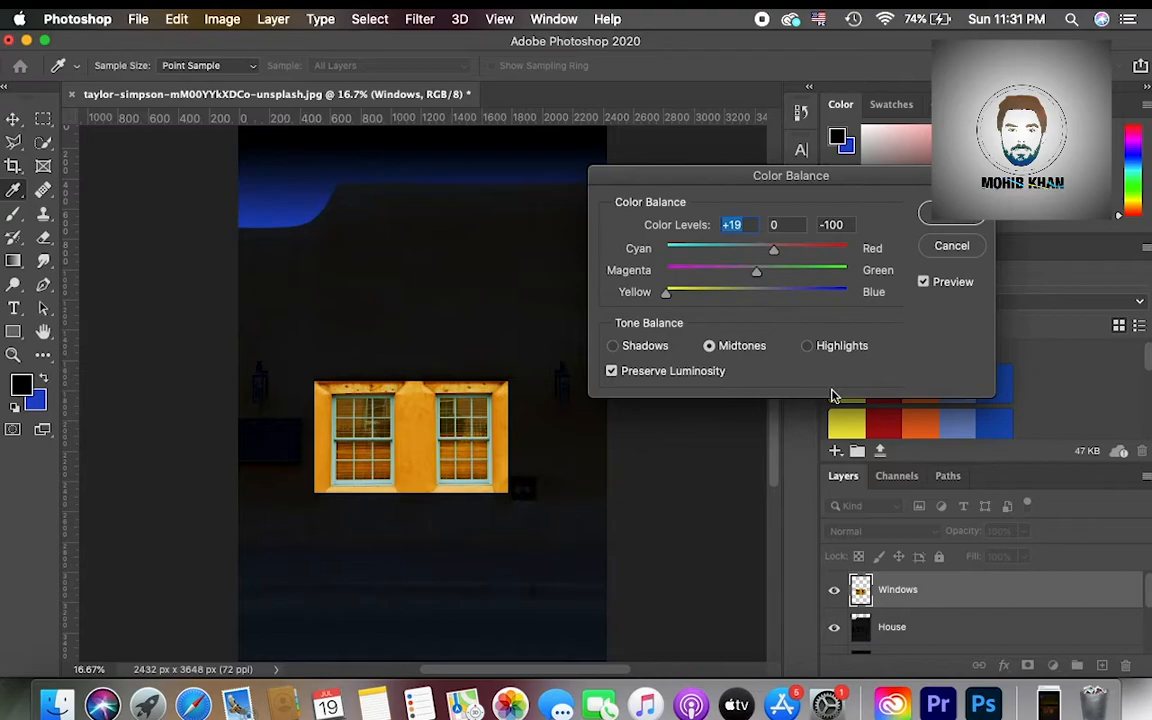
- Shift the Windows layer's shadows toward red and set its highlights to +13, 0, -16 in Color Balance
left_click(642, 348)
left_click_drag(756, 255, 779, 255)
left_click(808, 345)
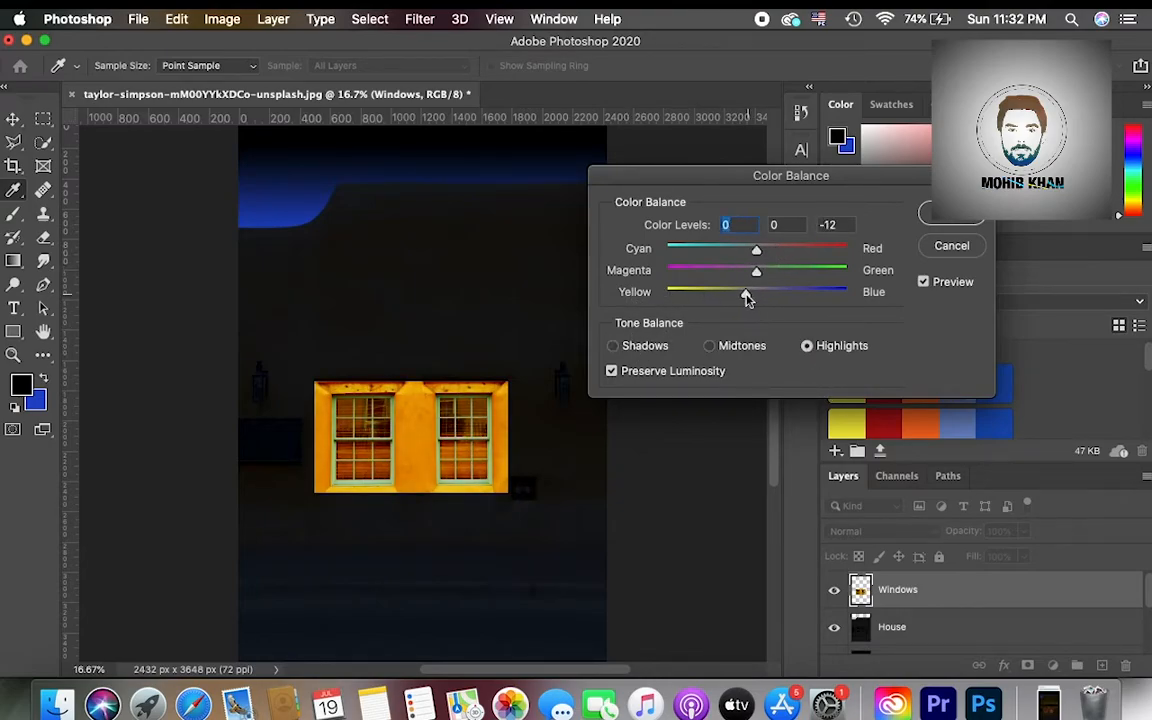
left_click_drag(771, 255, 768, 255)
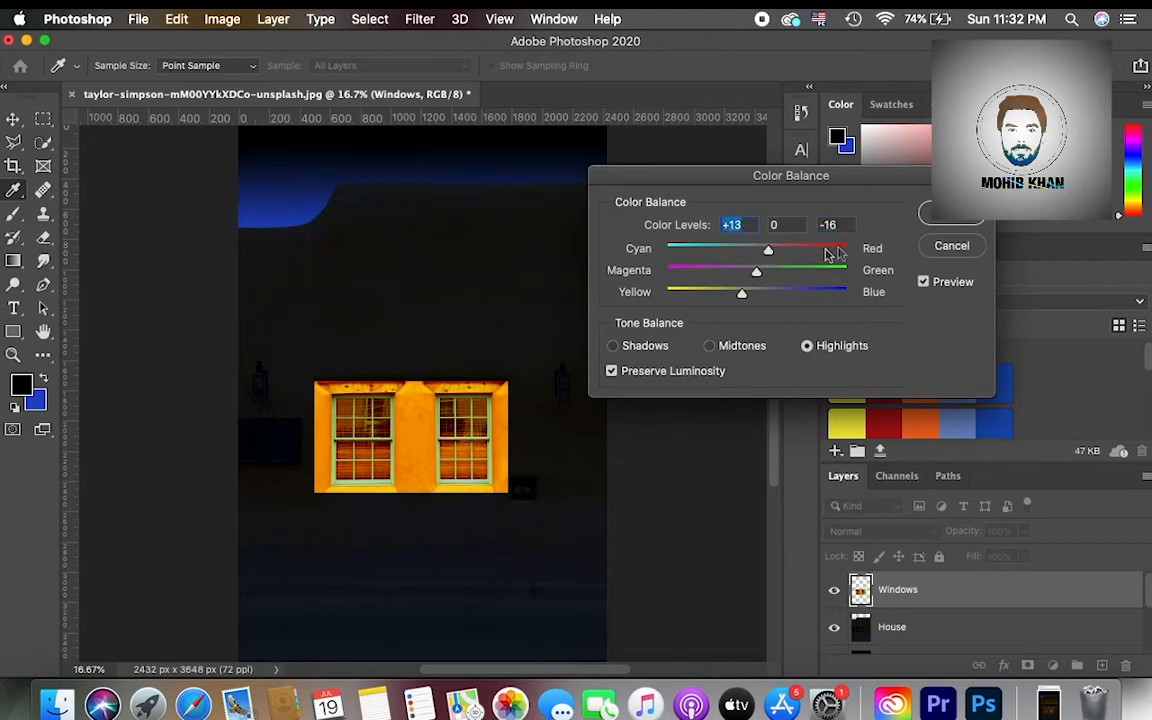
left_click(941, 221)
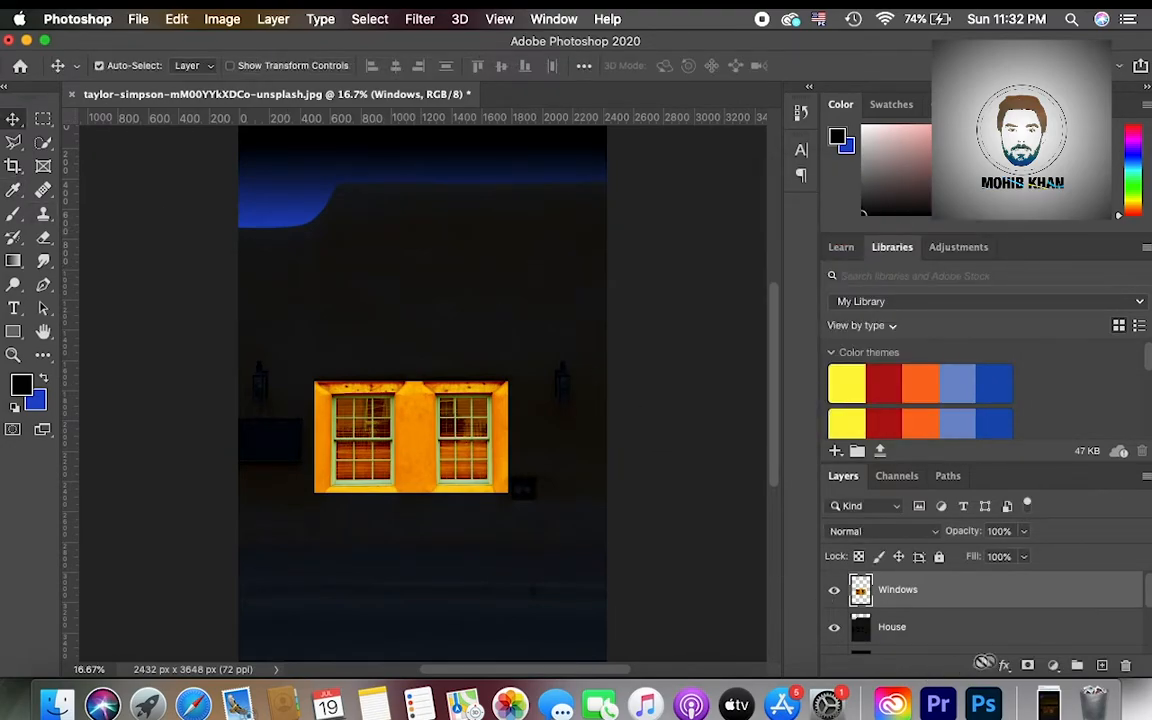
- Add a black layer mask to Windows and paint both windows back in with a white 400 px brush at 9% flow
left_click(1027, 664, "alt")
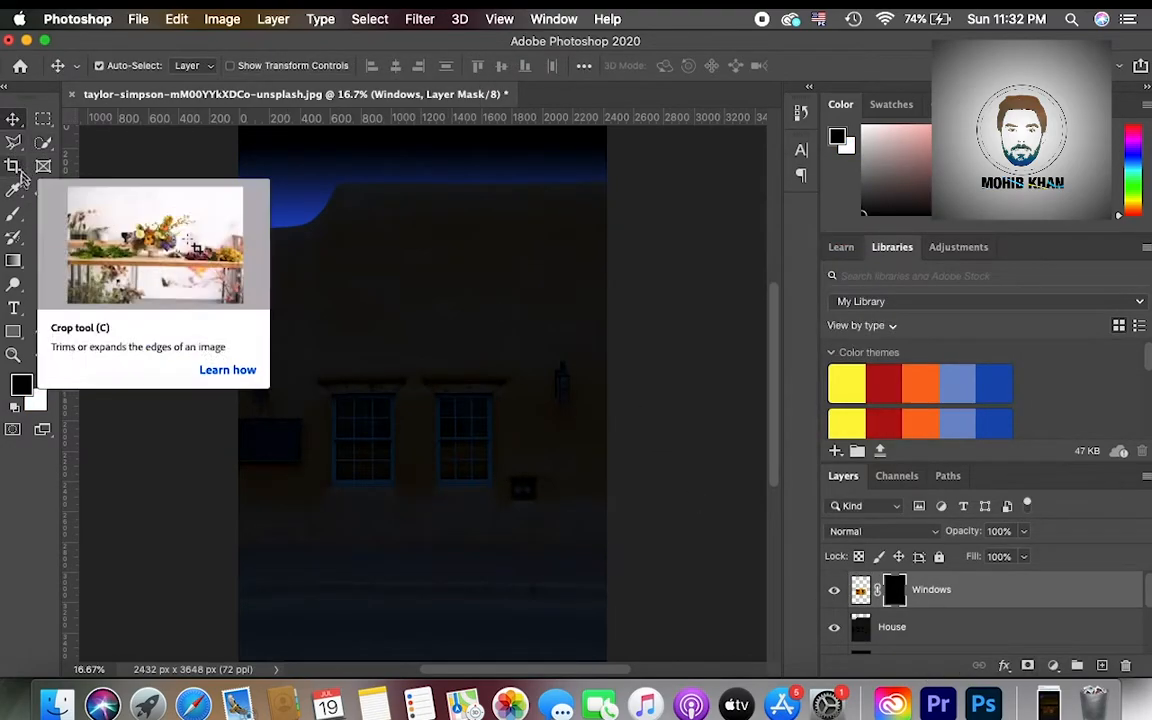
key("b")
key("x")
key("bracketleft")
key("bracketleft")
key("bracketleft")
key("bracketleft")
key("bracketleft")
key("bracketleft")
key("bracketleft")
left_click_drag(524, 65, 513, 92)
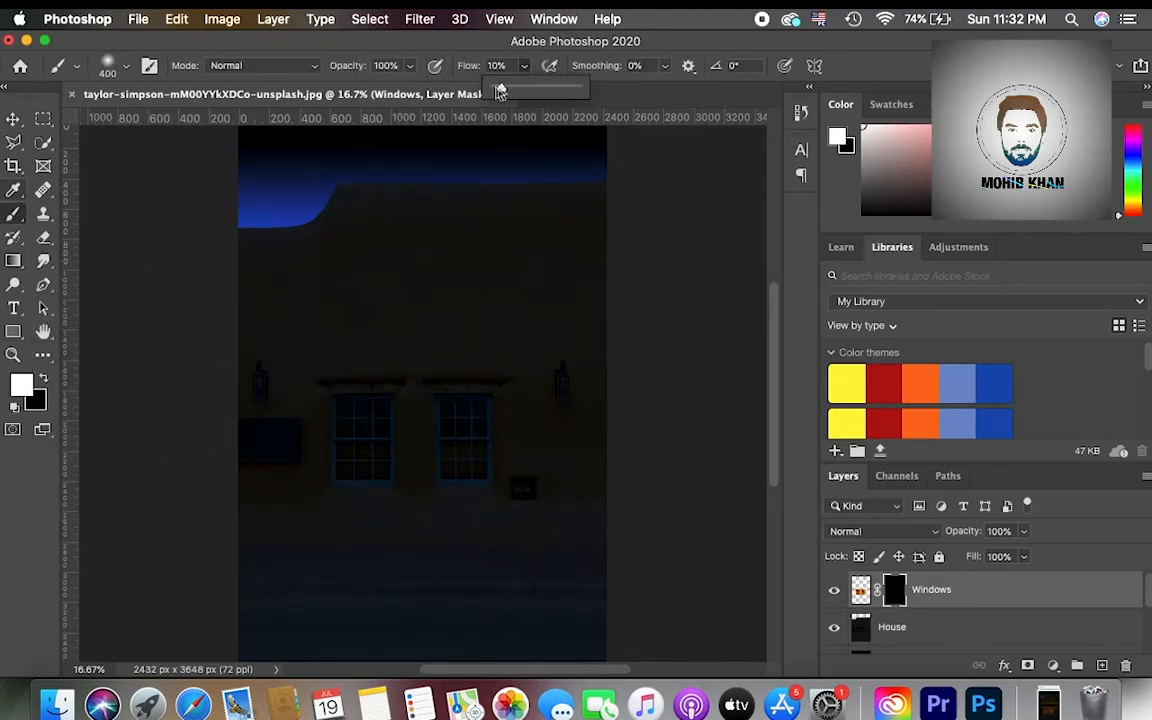
left_click(372, 430)
scroll(368, 429, "up", 5)
mouse_move(300, 450)
left_mouse_down()
mouse_move(311, 470)
mouse_move(329, 463)
mouse_move(332, 496)
mouse_move(296, 437)
mouse_move(341, 480)
mouse_move(303, 417)
mouse_move(321, 532)
mouse_move(494, 478)
mouse_move(482, 430)
mouse_move(514, 476)
mouse_move(512, 519)
mouse_move(476, 437)
mouse_move(507, 416)
left_mouse_up()
scroll(386, 494, "down", 5)
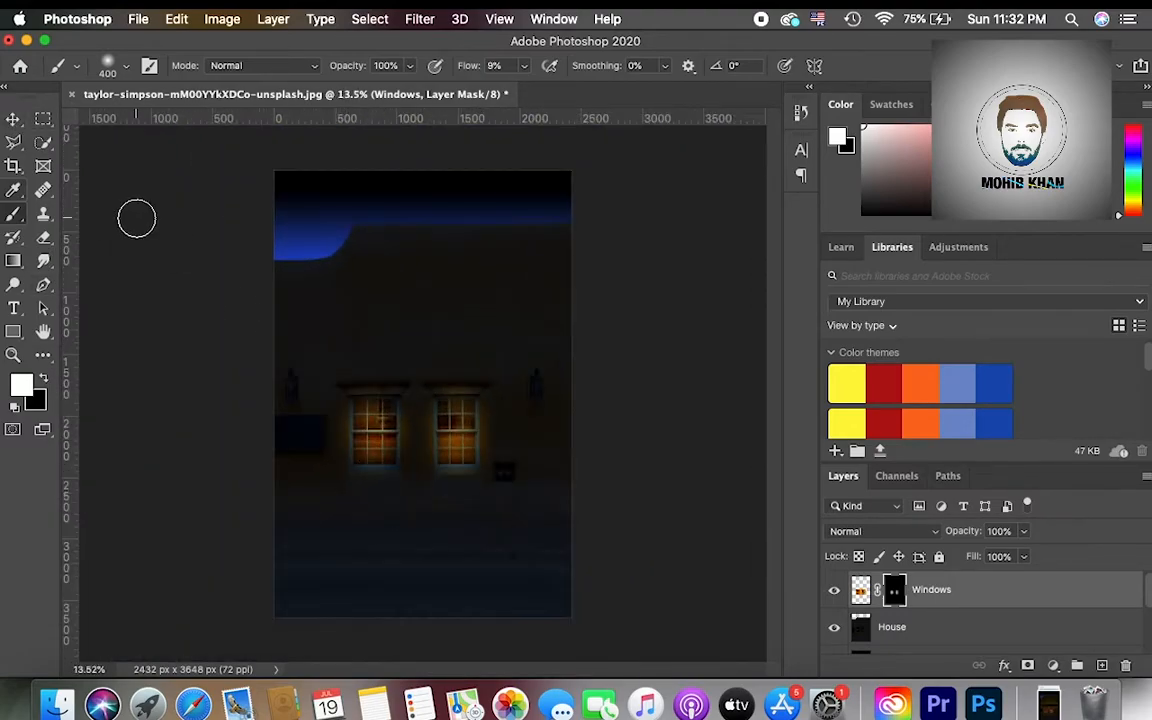
- Hide the House and Layer 1 gradient sky layers and select the Backup layer
left_click(13, 118)
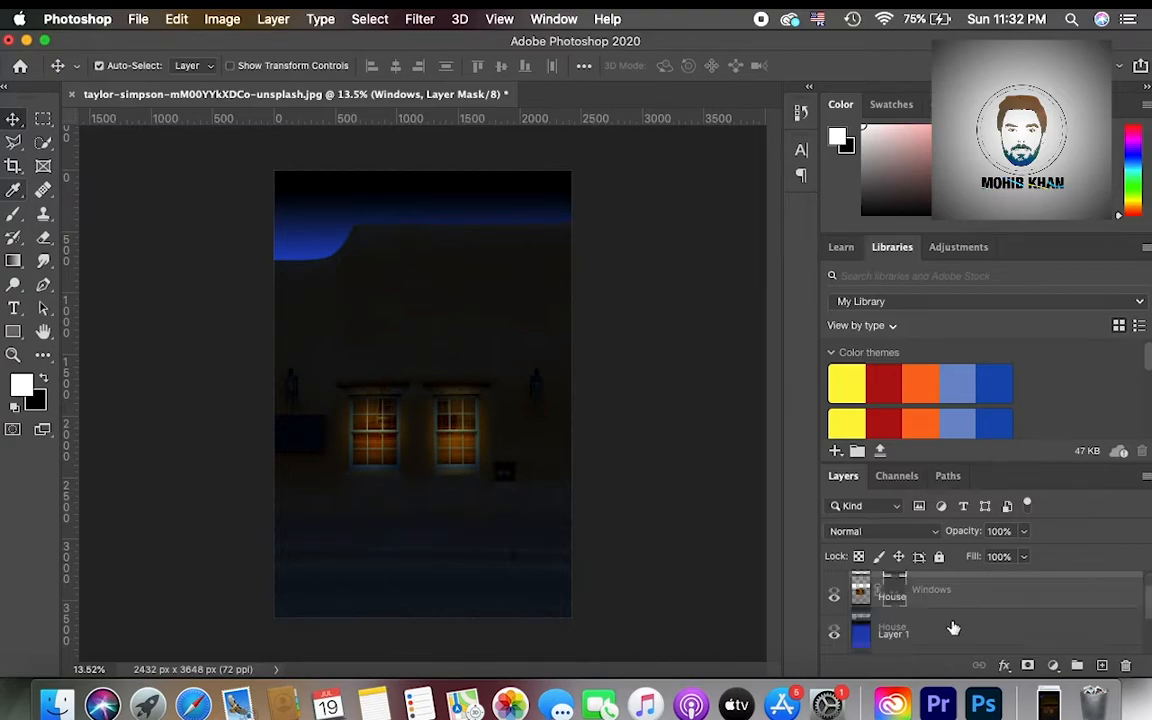
scroll(837, 630, "down", 1)
scroll(838, 612, "up", 1)
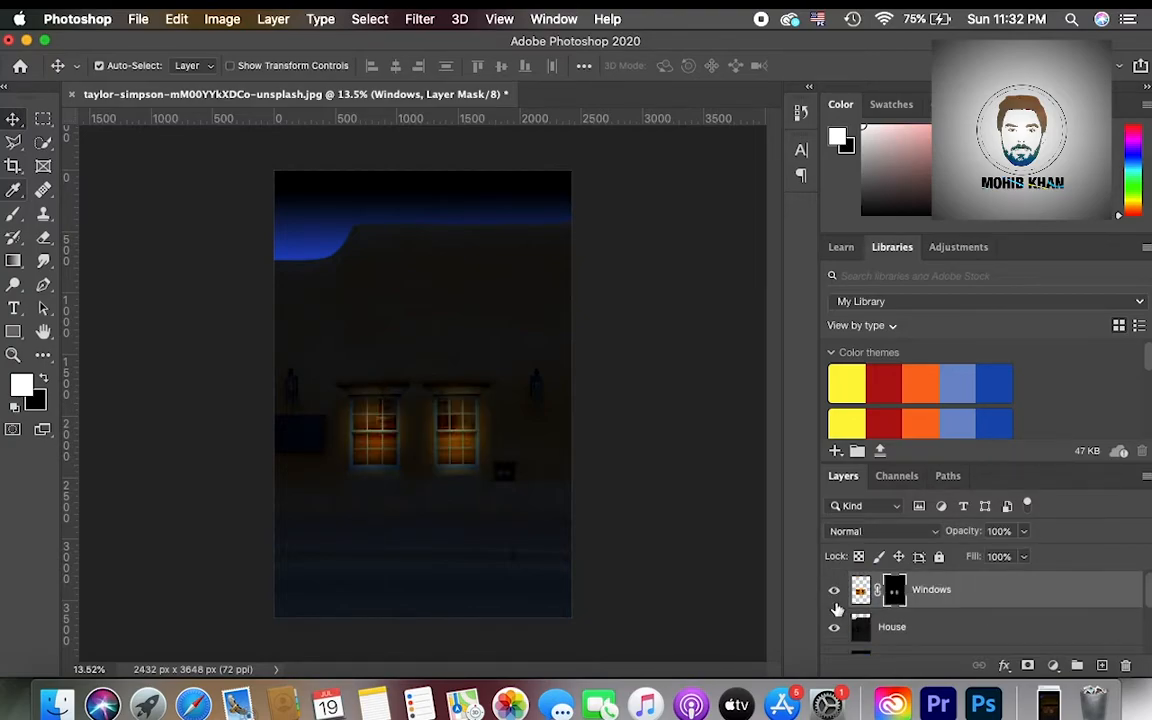
left_click(834, 627)
scroll(834, 626, "down", 2)
left_click(834, 624)
scroll(836, 624, "down", 2)
left_click(889, 605)
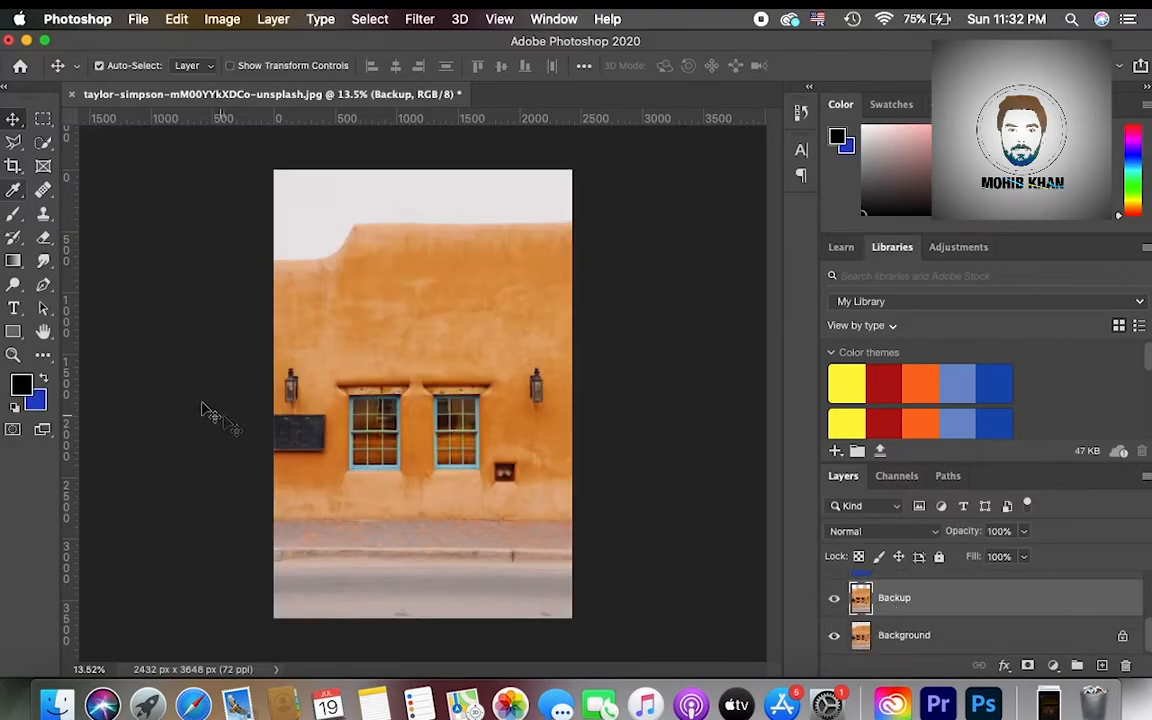
- Select rectangular areas around both wall lamps and copy them to a new layer named Lamps
left_click(44, 124)
scroll(278, 365, "up", 2)
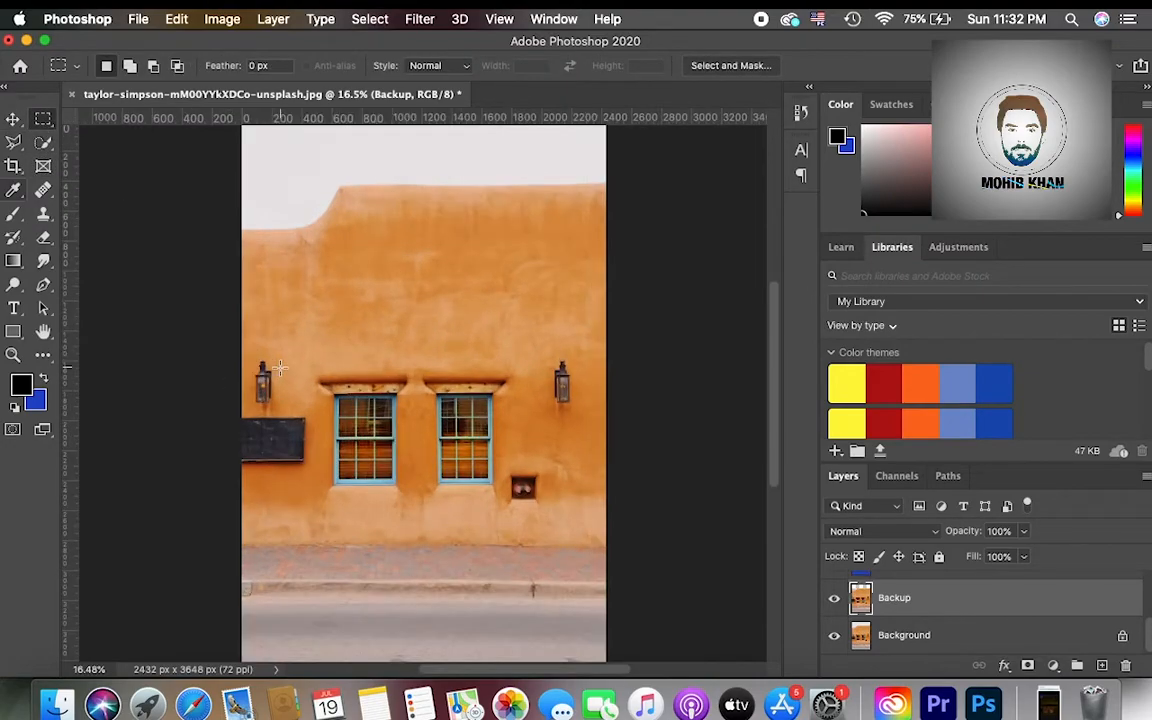
left_click_drag(250, 357, 296, 416)
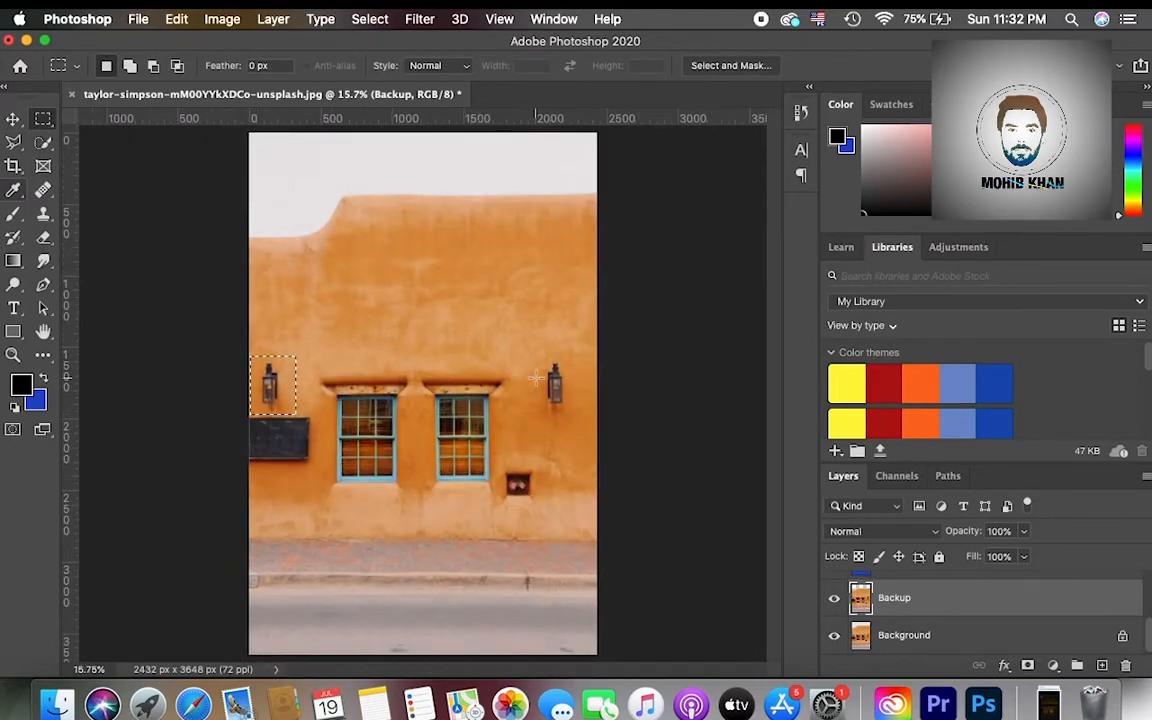
left_click_drag(533, 355, 582, 421)
key("super+j")
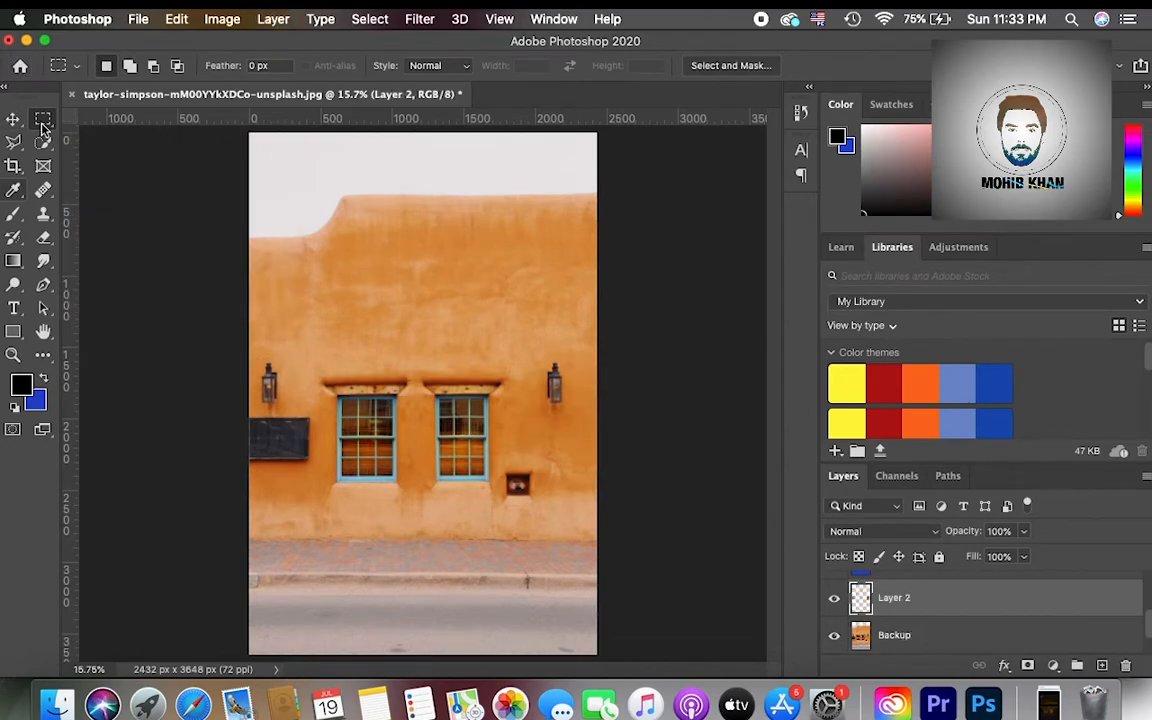
key("Return")
left_click(13, 120)
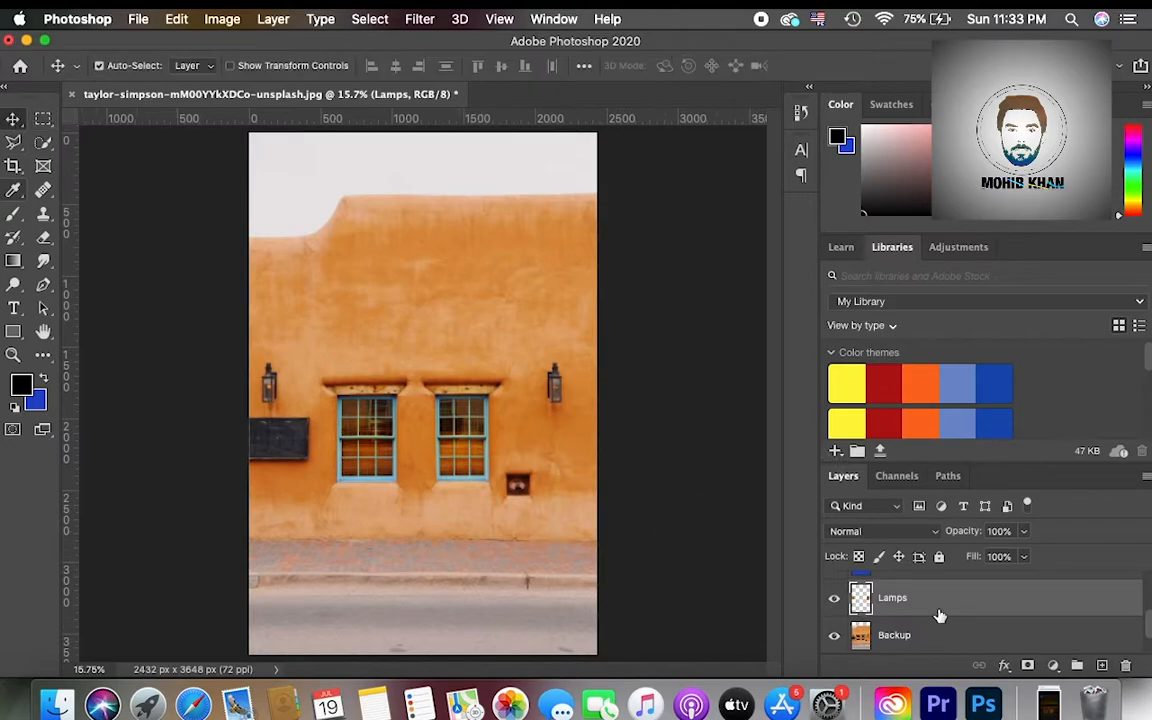
- Show the House and Layer 1 layers again and move the Lamps layer above Windows
scroll(940, 615, "up", 1)
left_click(836, 606)
scroll(840, 614, "up", 2)
left_click(836, 617)
scroll(936, 648, "down", 3)
left_click_drag(939, 614, 938, 578)
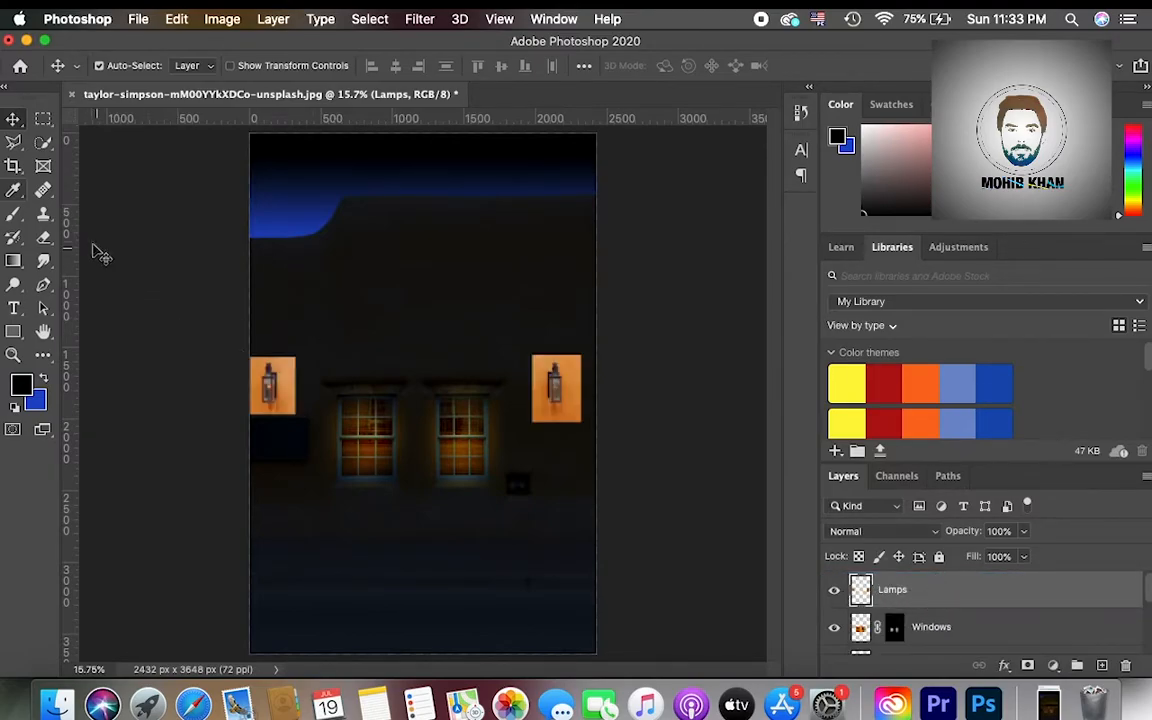
- Warm the Lamps layer's midtones with Color Balance levels of +17, 0, -100
left_click(216, 17)
mouse_move(250, 68)
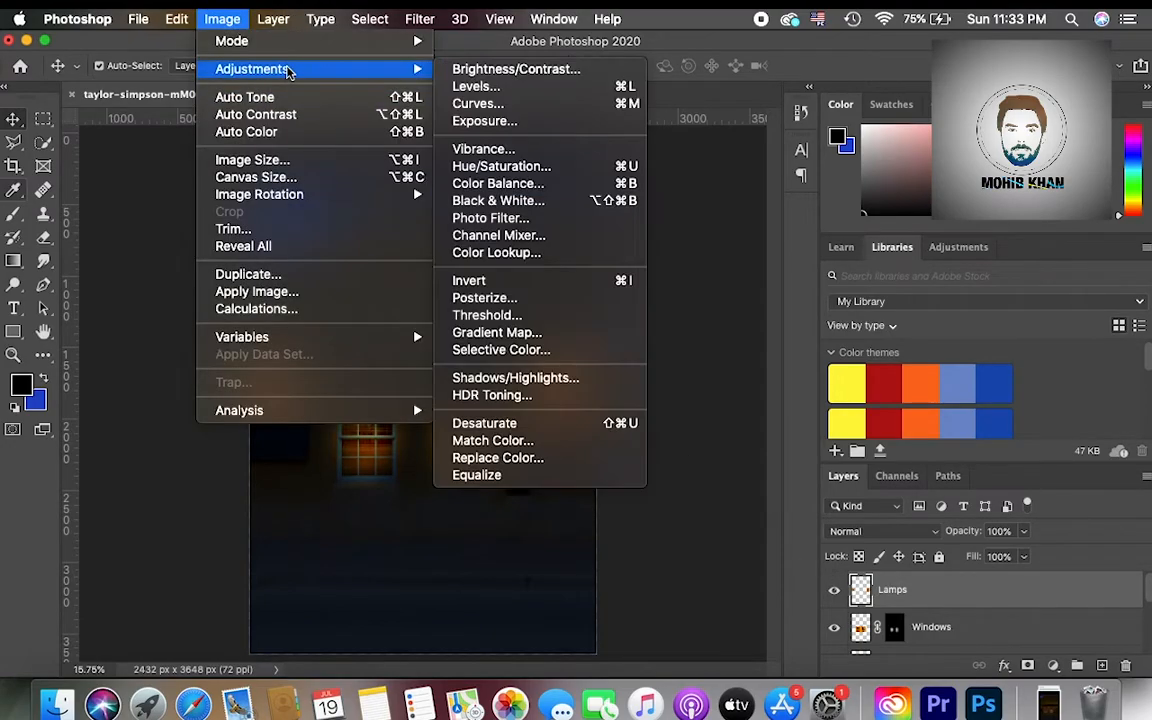
left_click(548, 185)
left_click_drag(760, 297, 660, 293)
left_click_drag(756, 250, 773, 252)
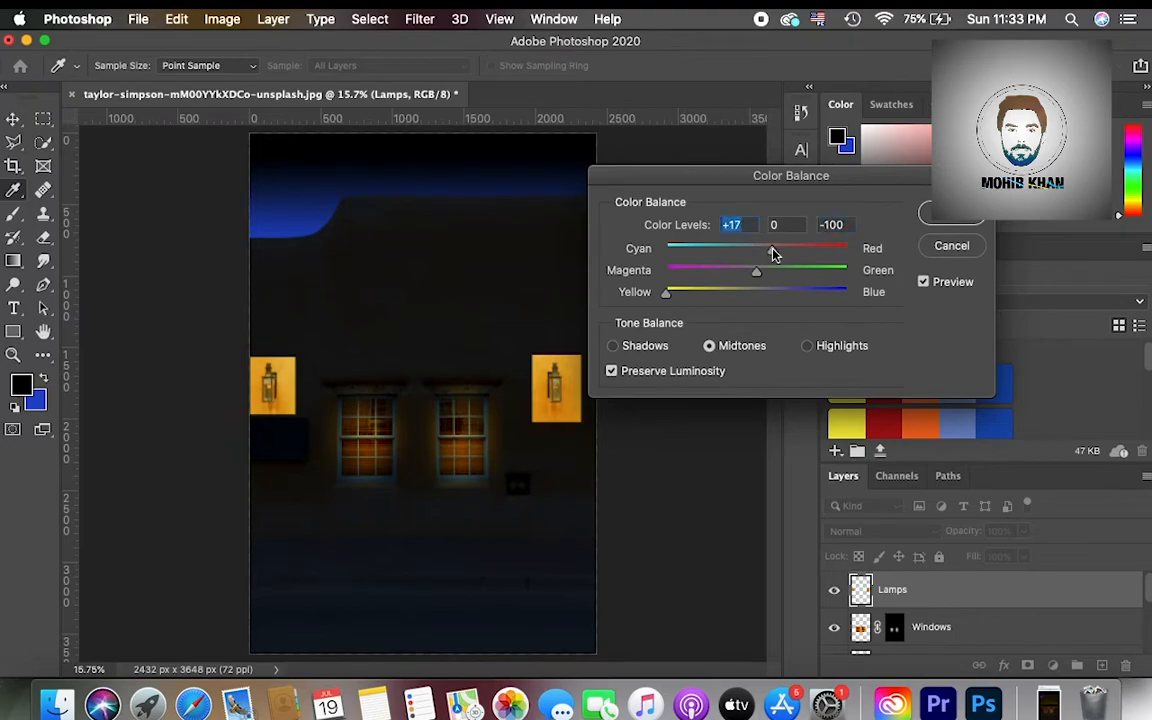
- Shift the Lamps layer's shadows strongly toward yellow and slightly toward red in Color Balance
left_click(625, 345)
left_click_drag(751, 298, 666, 292)
left_click_drag(756, 249, 768, 253)
left_click(936, 216)
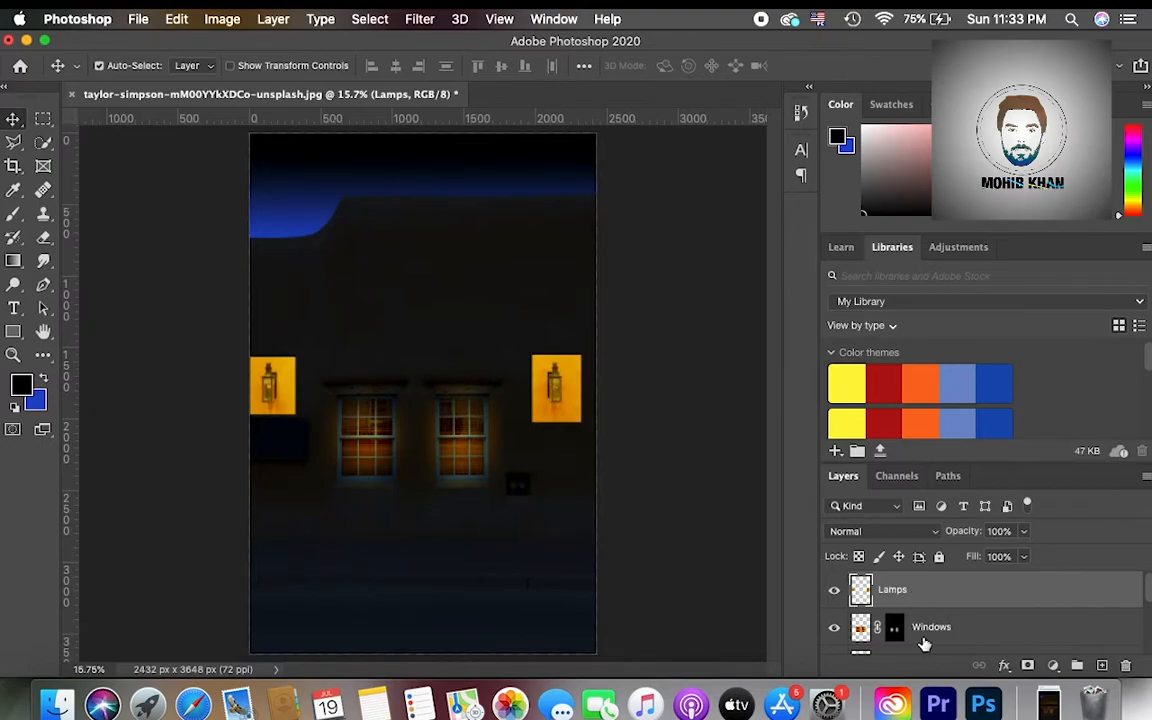
- Add a black layer mask to Lamps and paint a faint glow over both lamps with a white 400 px brush at 9% flow
left_click(1028, 667, "alt")
left_click(13, 213)
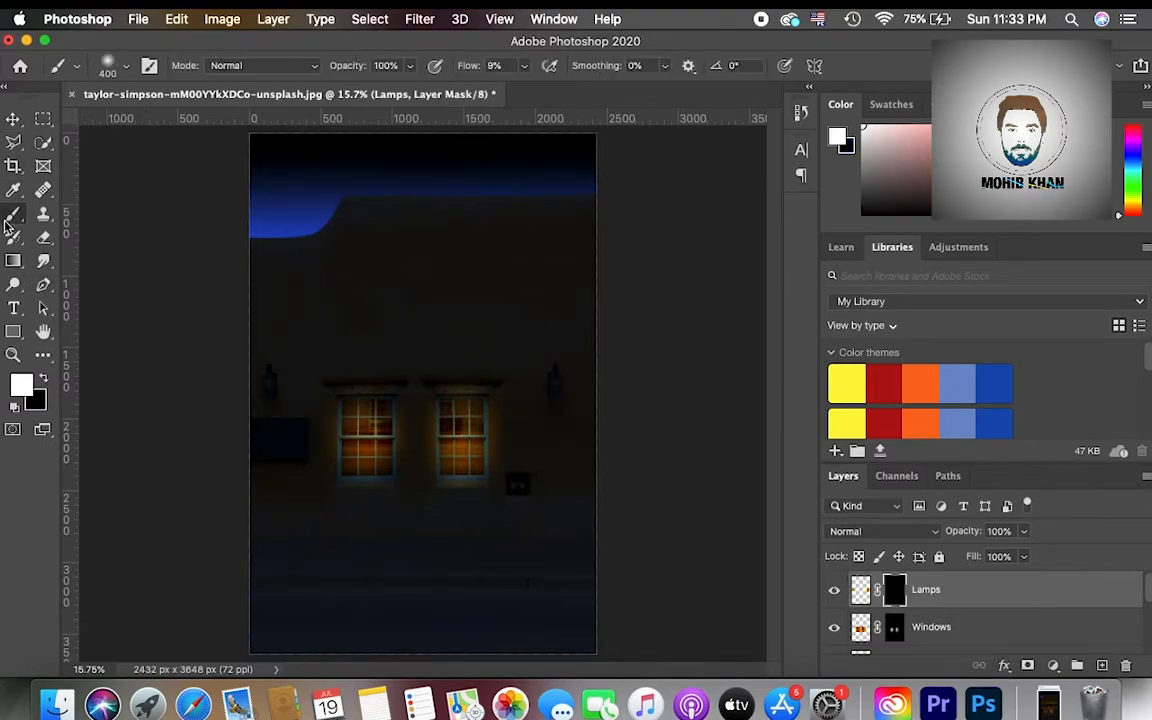
scroll(479, 447, "up", 2)
scroll(479, 447, "up", 2)
mouse_move(607, 309)
left_mouse_down()
mouse_move(639, 332)
mouse_move(611, 386)
left_mouse_up()
key("super+z")
key("super+z")
left_click(604, 391)
left_click_drag(597, 414, 608, 399)
left_click_drag(207, 380, 209, 406)
key("super+z")
left_click(205, 380)
key("super+z")
key("super+z")
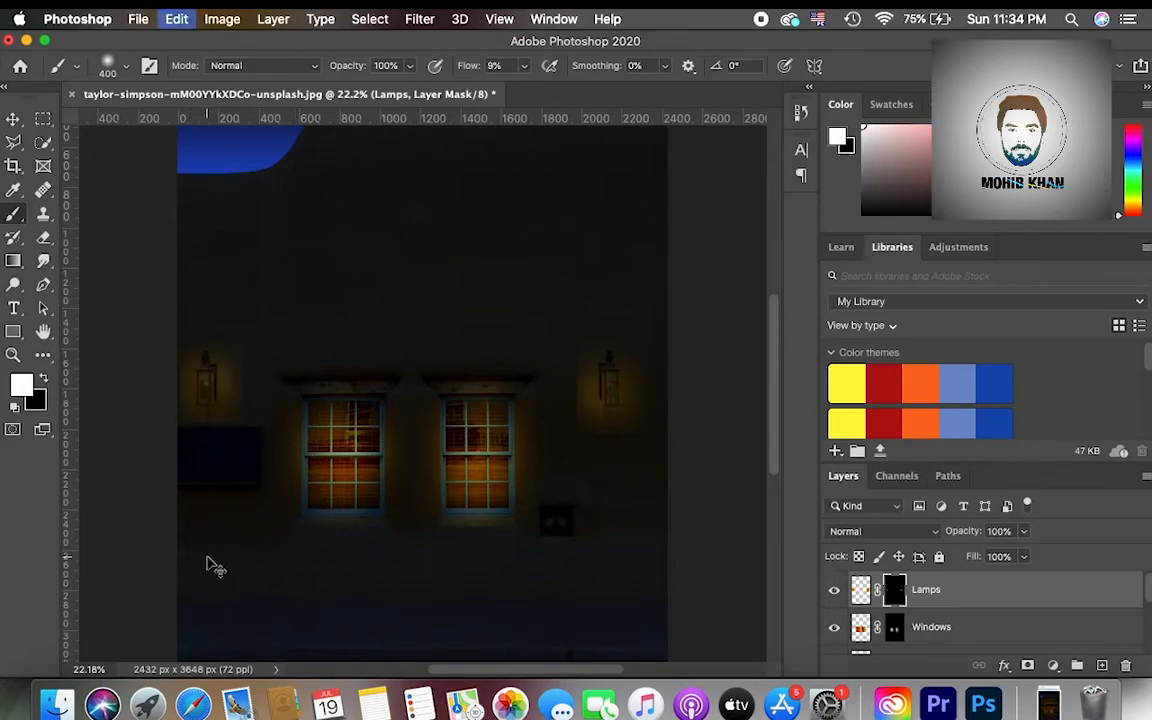
- Hide the Layer 1 and House layers to uncover the daytime photo and select the Backup layer
left_click(13, 118)
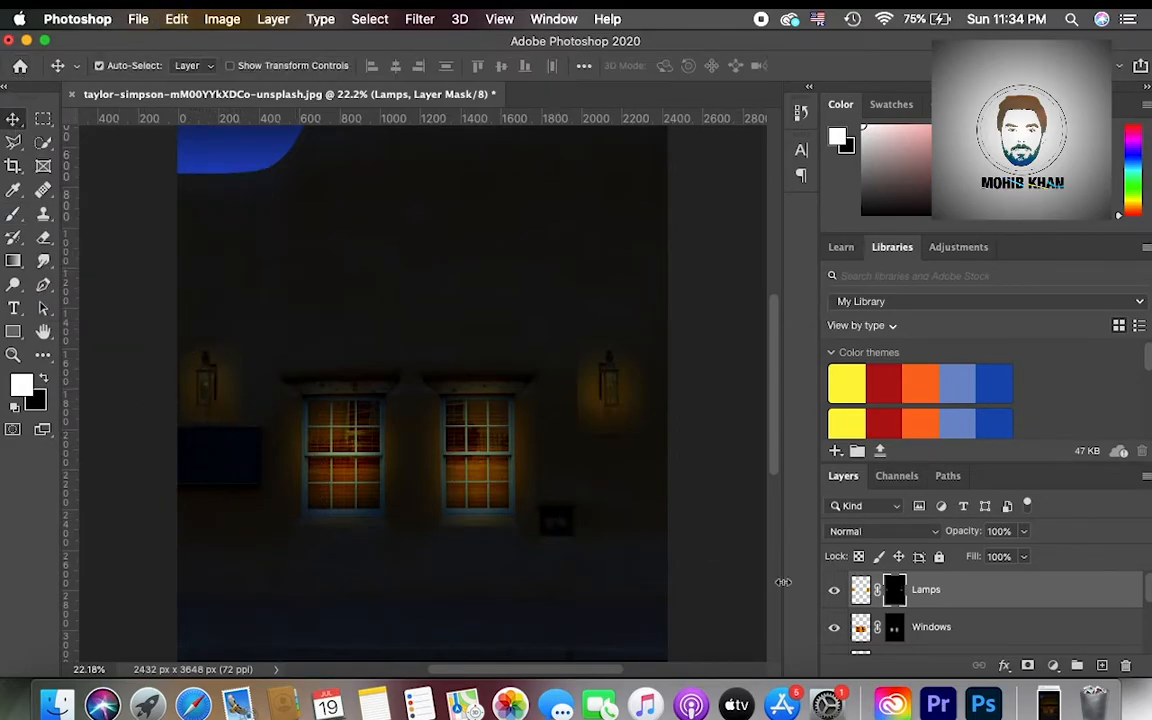
left_click(861, 590)
scroll(940, 593, "down", 5)
scroll(941, 594, "up", 1)
left_click(834, 607)
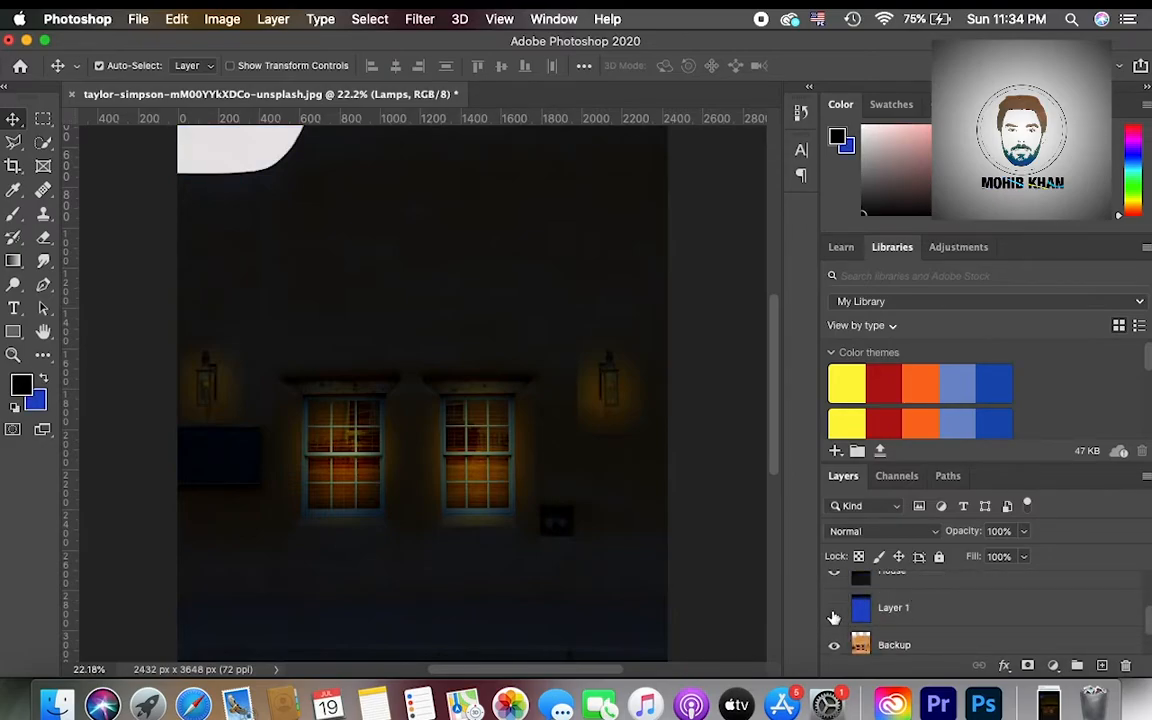
left_click(835, 578)
scroll(836, 582, "down", 1)
left_click(905, 600)
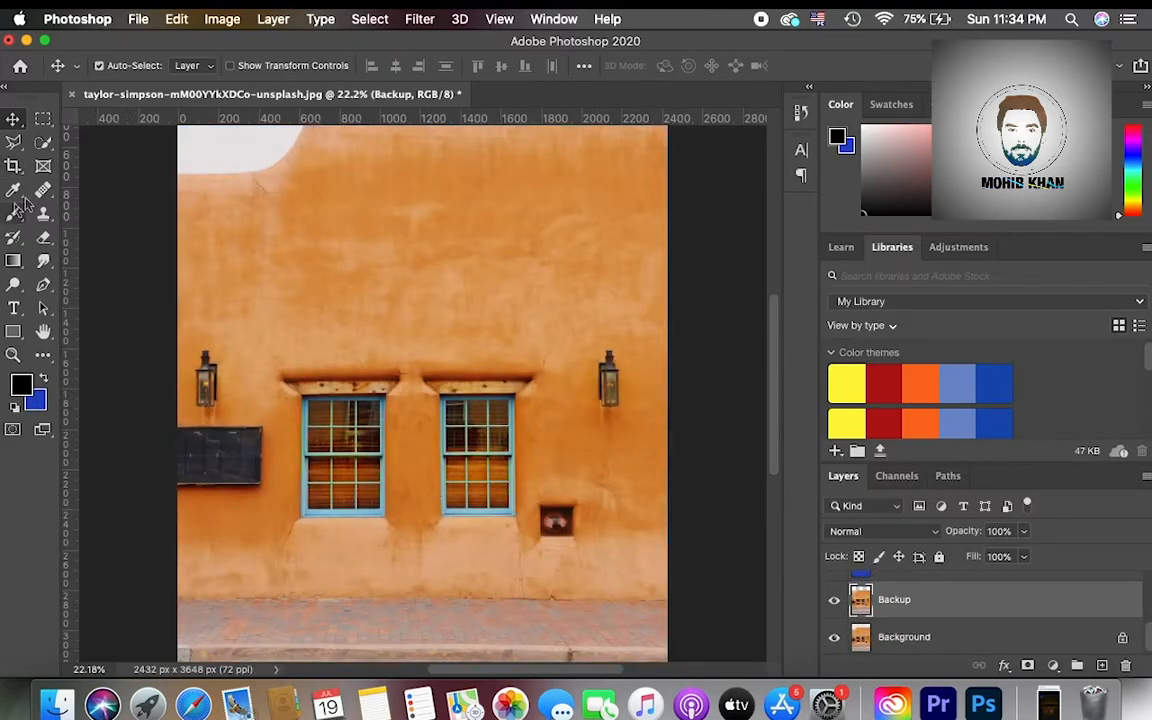
- Select the small square niche near the wall's lower right and copy it to a new layer named lamp
key("m")
left_click_drag(537, 503, 578, 541)
key("super+j")
scroll(928, 604, "up", 1)
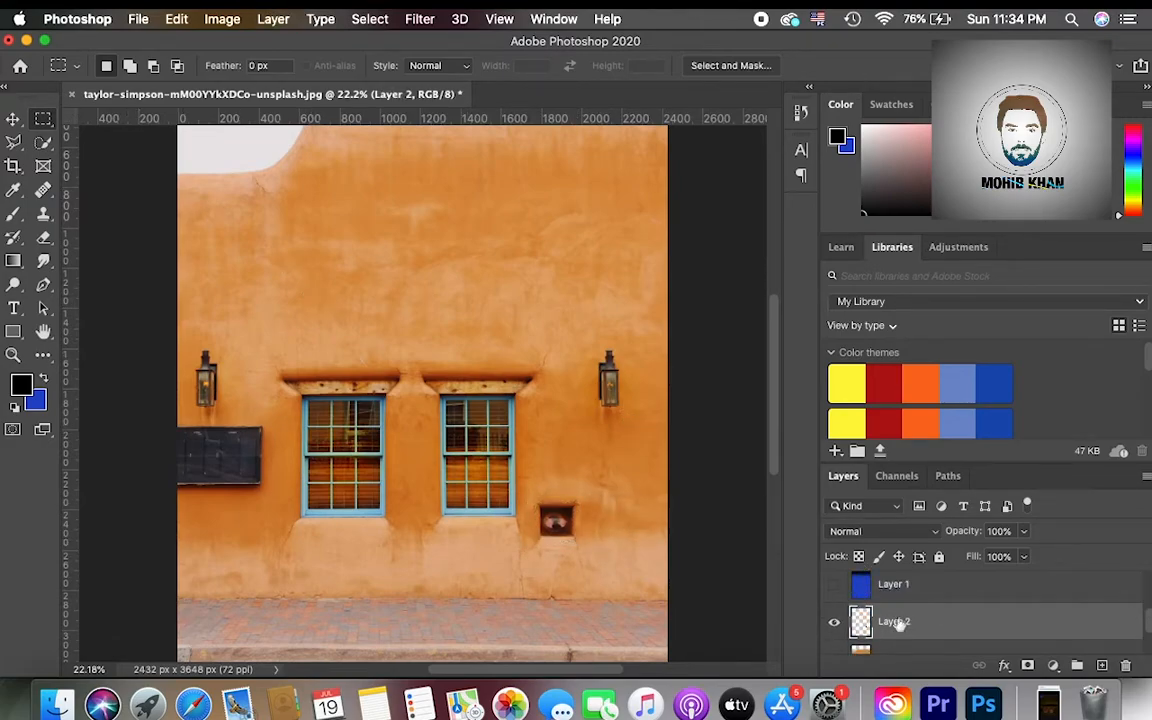
type("lamp")
key("Return")
- Move the lamp layer above Lamps and show the House and Layer 1 layers again
left_click_drag(946, 630, 941, 593)
scroll(939, 610, "up", 2)
left_click_drag(932, 573, 902, 579)
scroll(888, 607, "down", 5)
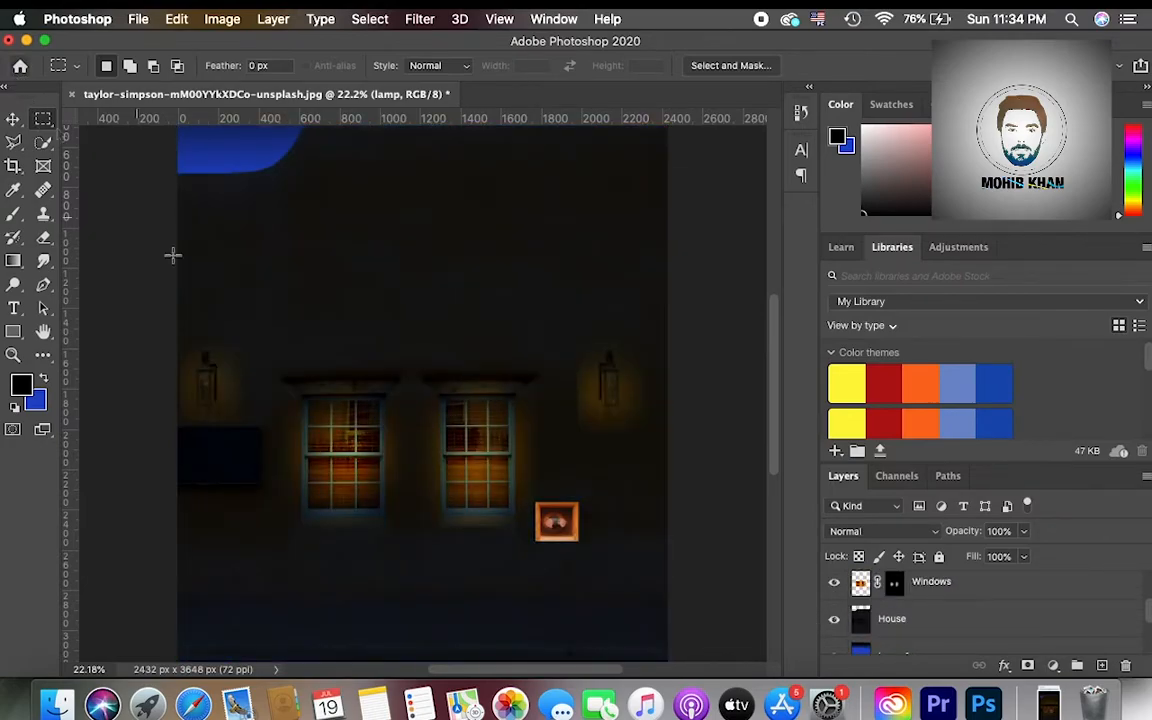
scroll(935, 597, "up", 3)
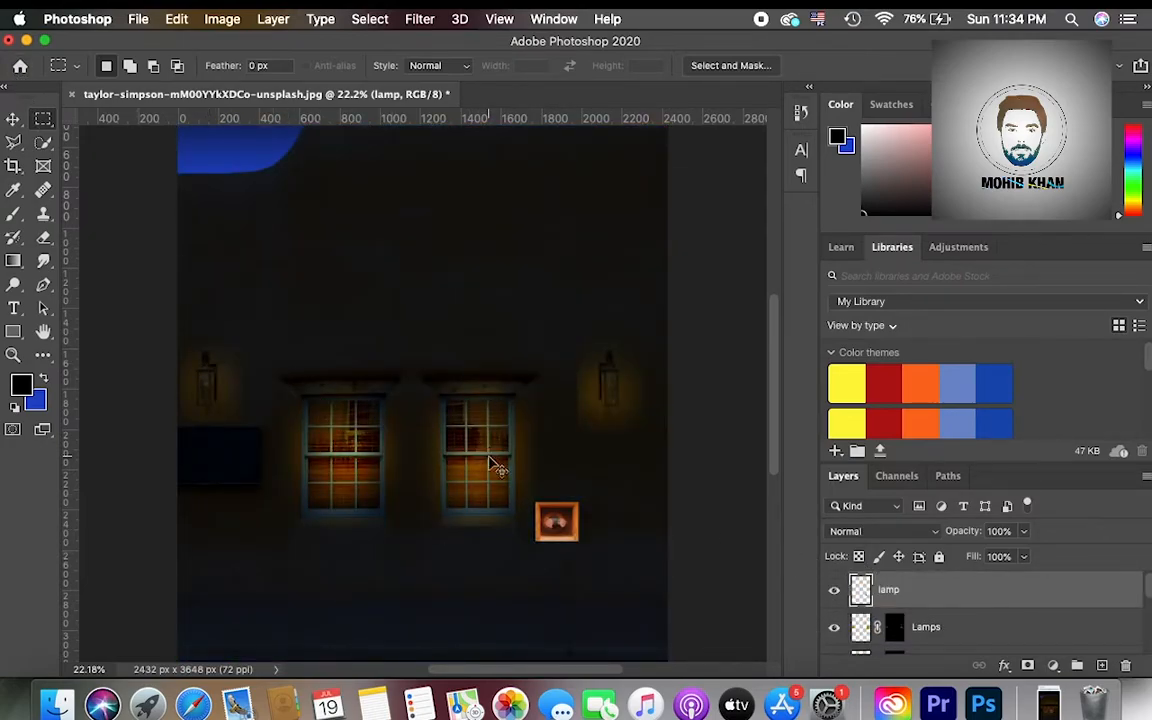
- Shift the lamp layer's midtones and shadows strongly toward yellow and slightly toward red in Color Balance
key("ctrl+b")
left_click_drag(756, 291, 648, 289)
left_click_drag(784, 252, 779, 251)
left_click(648, 346)
left_click_drag(756, 292, 655, 293)
left_click_drag(757, 250, 772, 250)
left_click(828, 347)
left_click(951, 213)
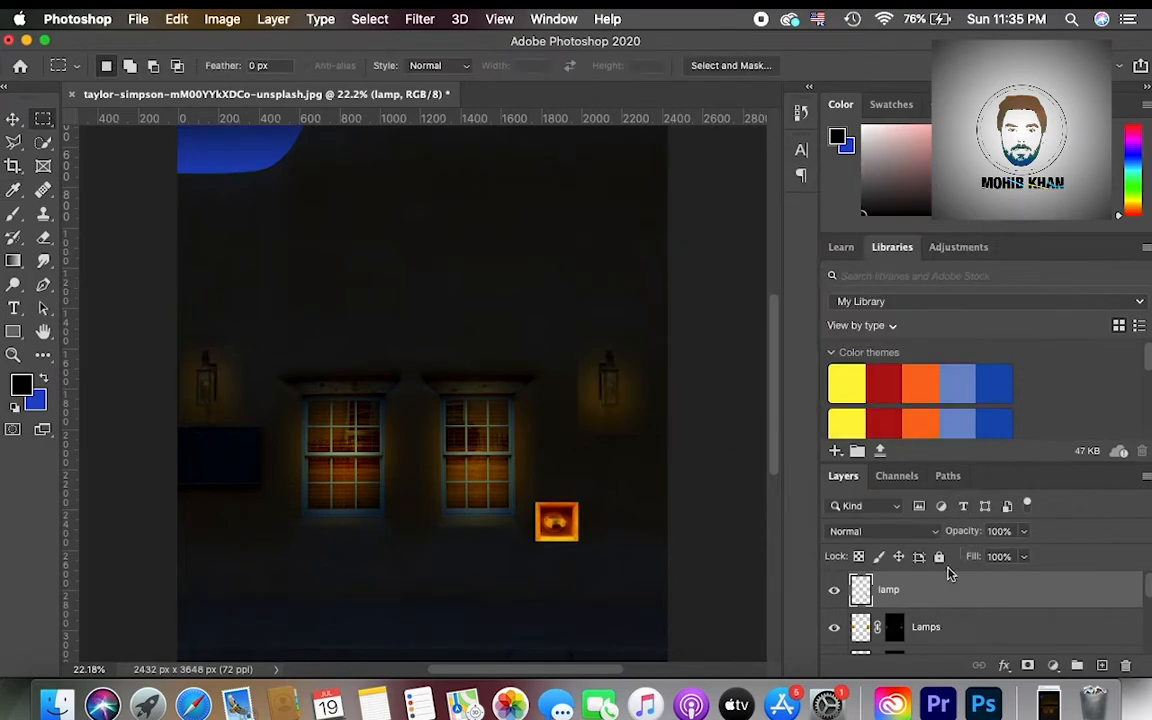
- Add a black layer mask to lamp and paint the niche back in with a white 175 px brush at 9% flow
left_click(1027, 666, "alt")
key("b")
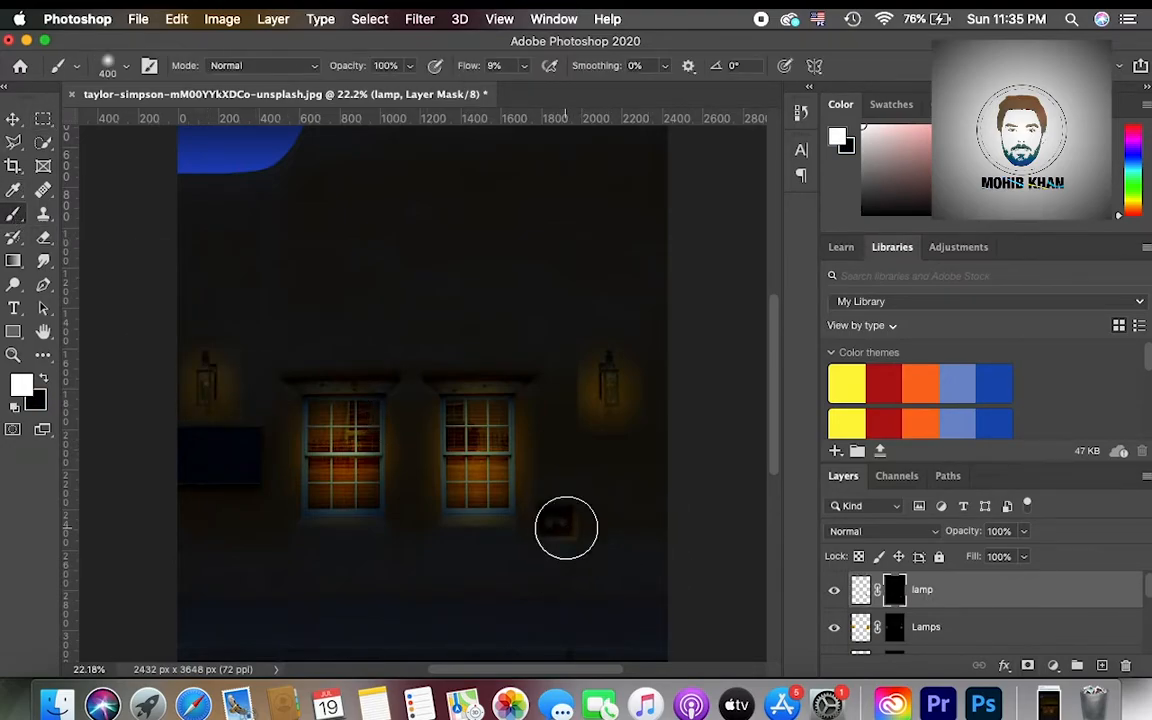
key("bracketleft")
key("bracketleft")
key("bracketleft")
key("bracketleft")
key("bracketleft")
key("bracketleft")
key("bracketleft")
key("bracketleft")
key("bracketleft")
left_click_drag(557, 524, 566, 543)
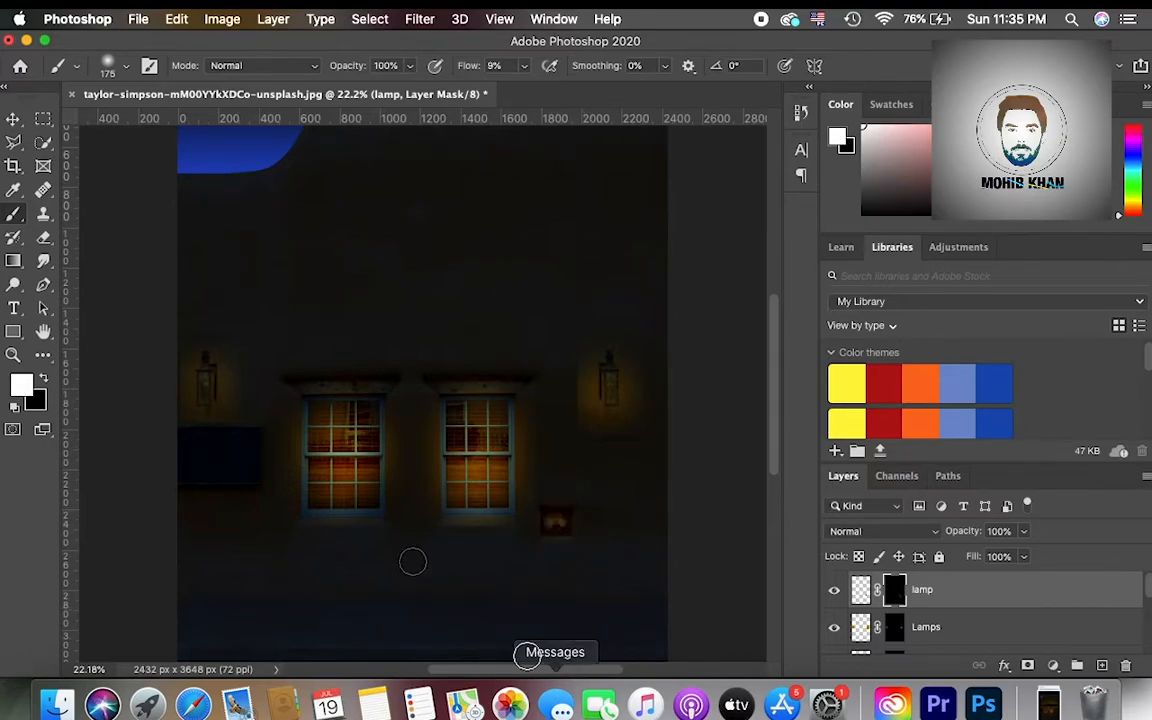
- Hide the House and Layer 1 layers once more and select the Backup layer
left_click(13, 118)
scroll(840, 575, "down", 5)
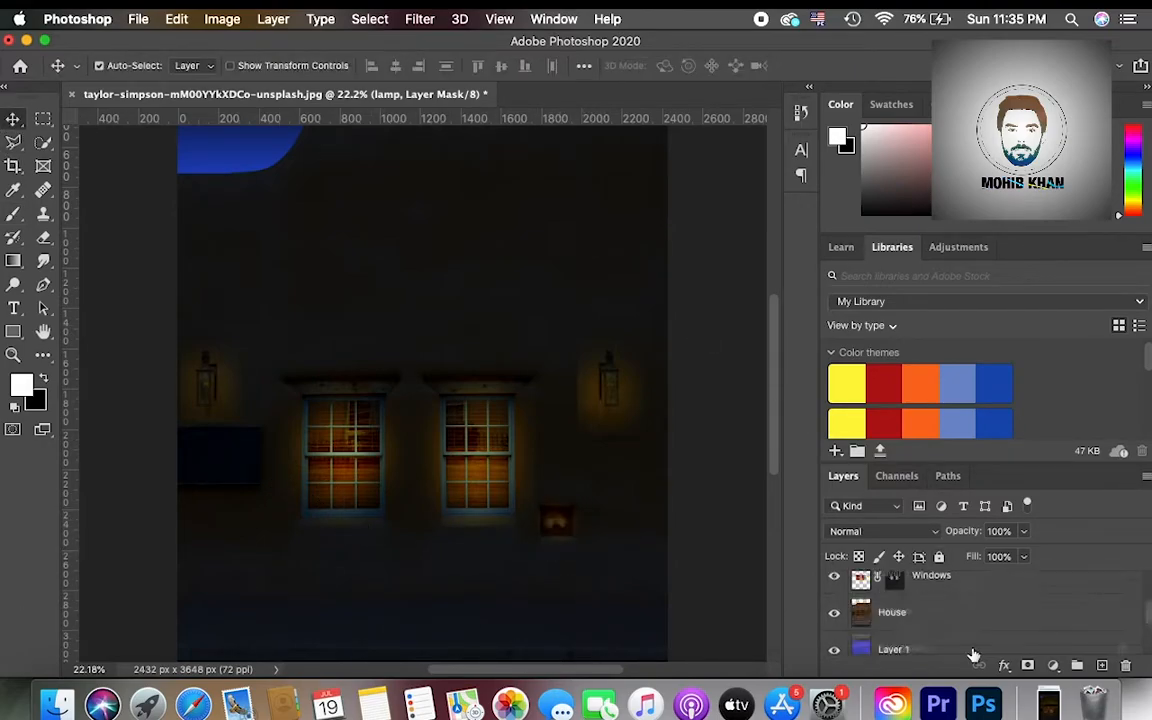
left_click(836, 588)
scroll(840, 600, "up", 2)
left_click(836, 600)
scroll(880, 620, "down", 3)
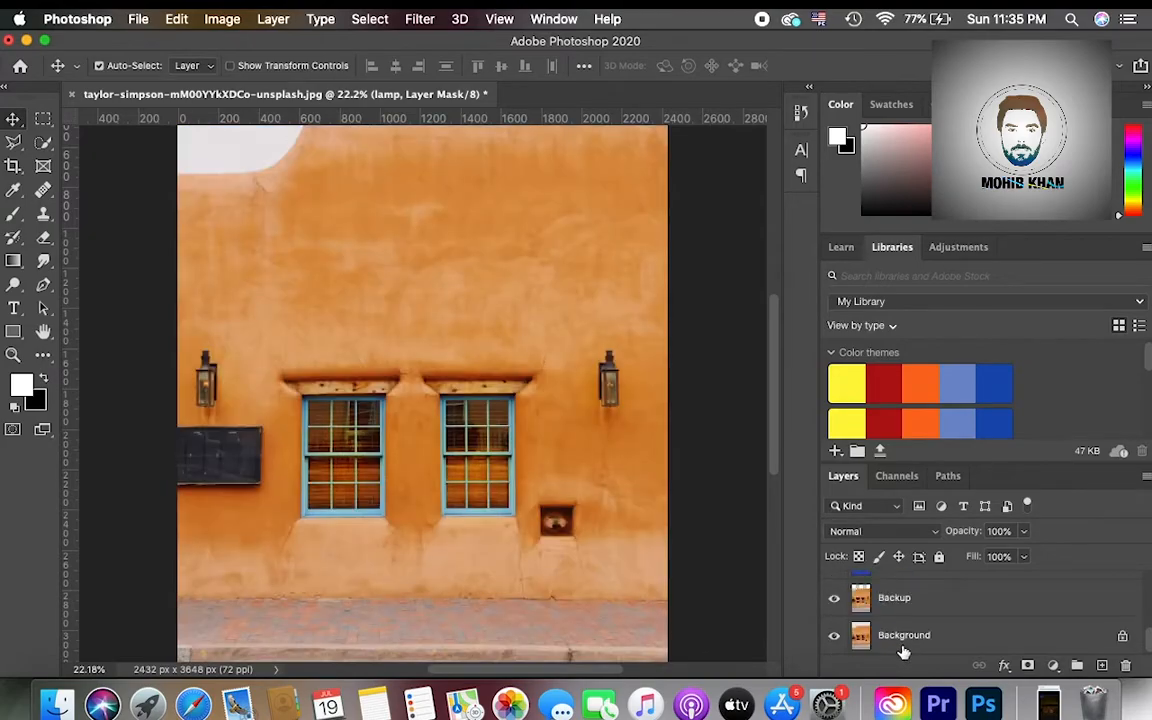
left_click(903, 602)
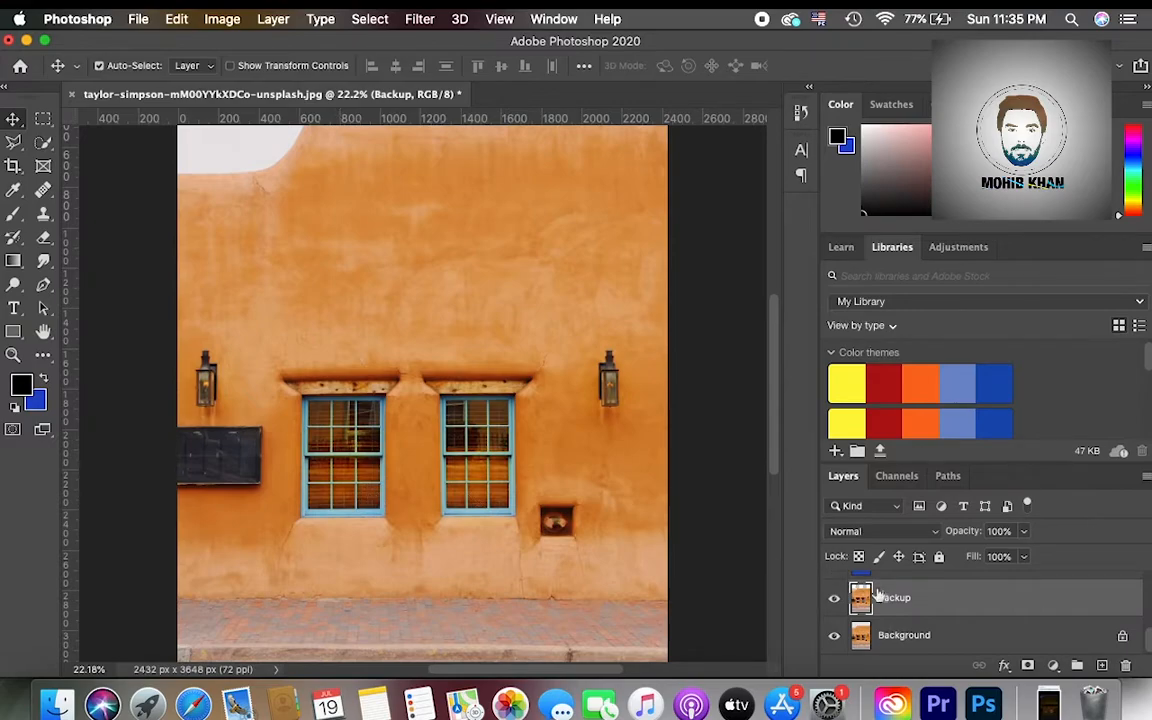
- Draw a closed Pen path around the lower wall from above the windows to the sidewalk and convert it to a selection
left_click(43, 118)
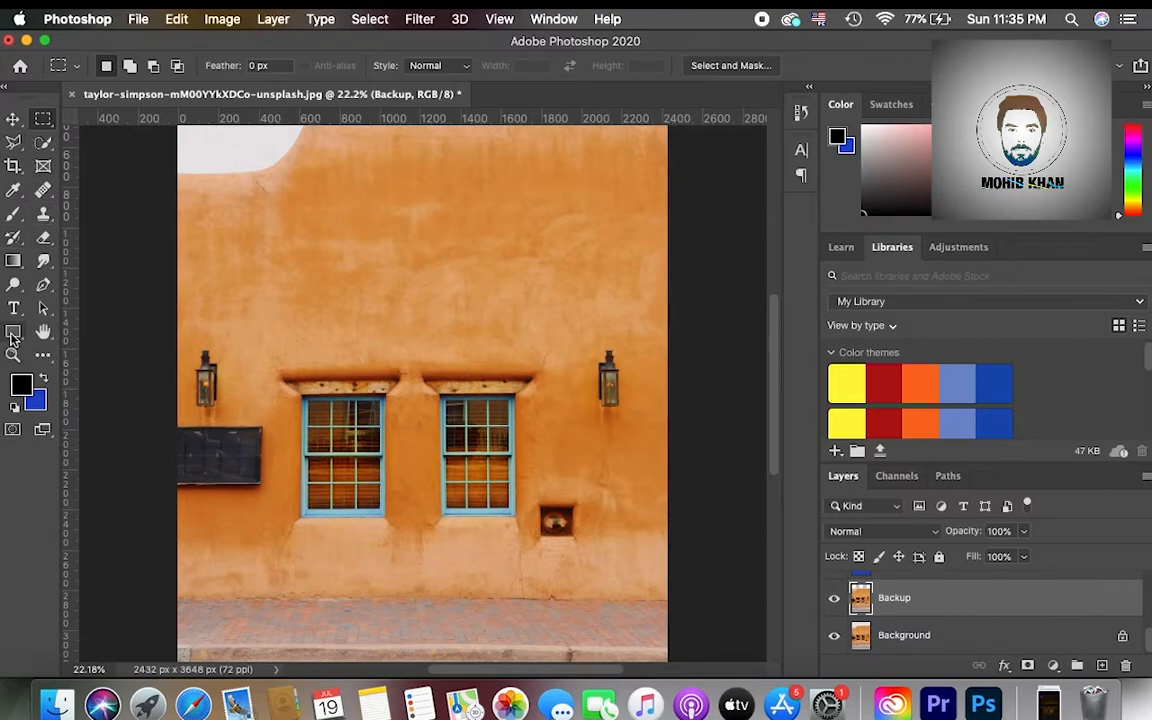
left_click(43, 284)
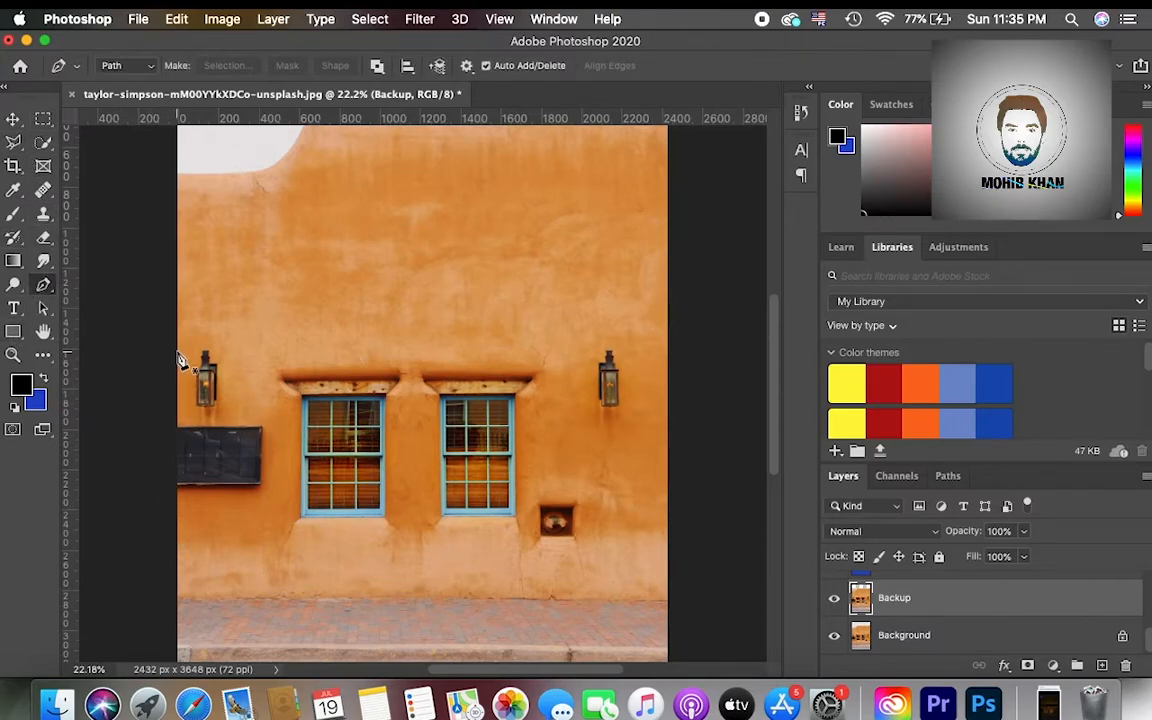
key("super+z")
left_click(177, 401)
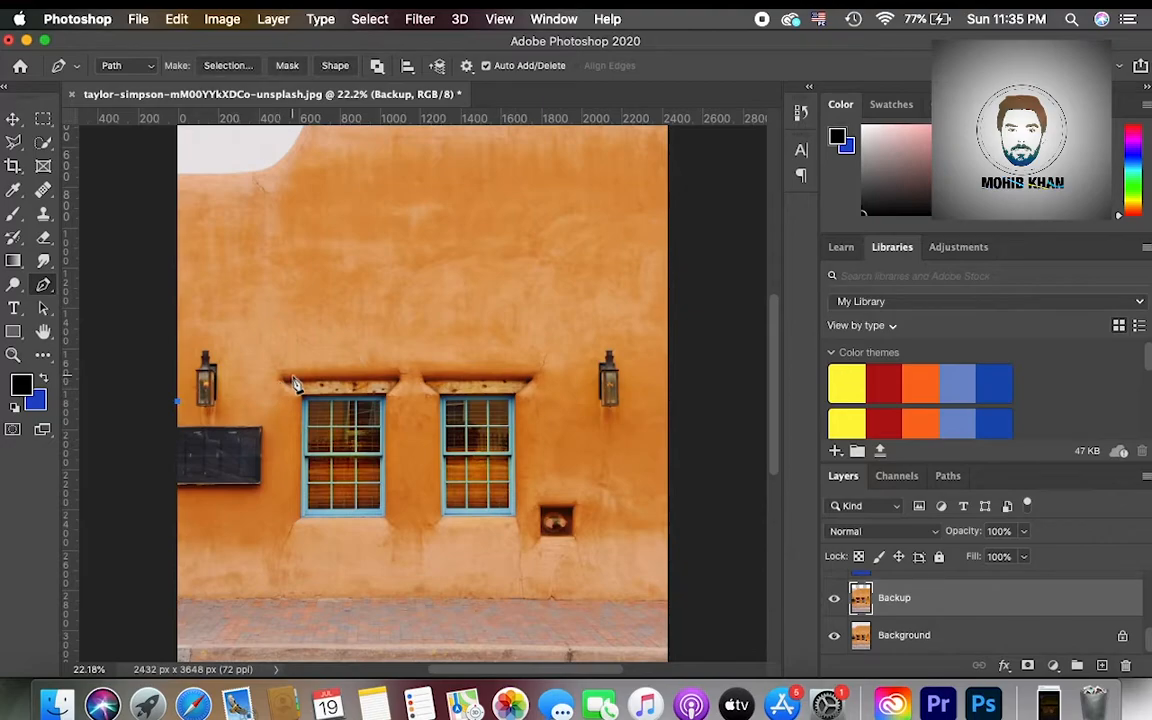
left_click_drag(531, 360, 538, 365)
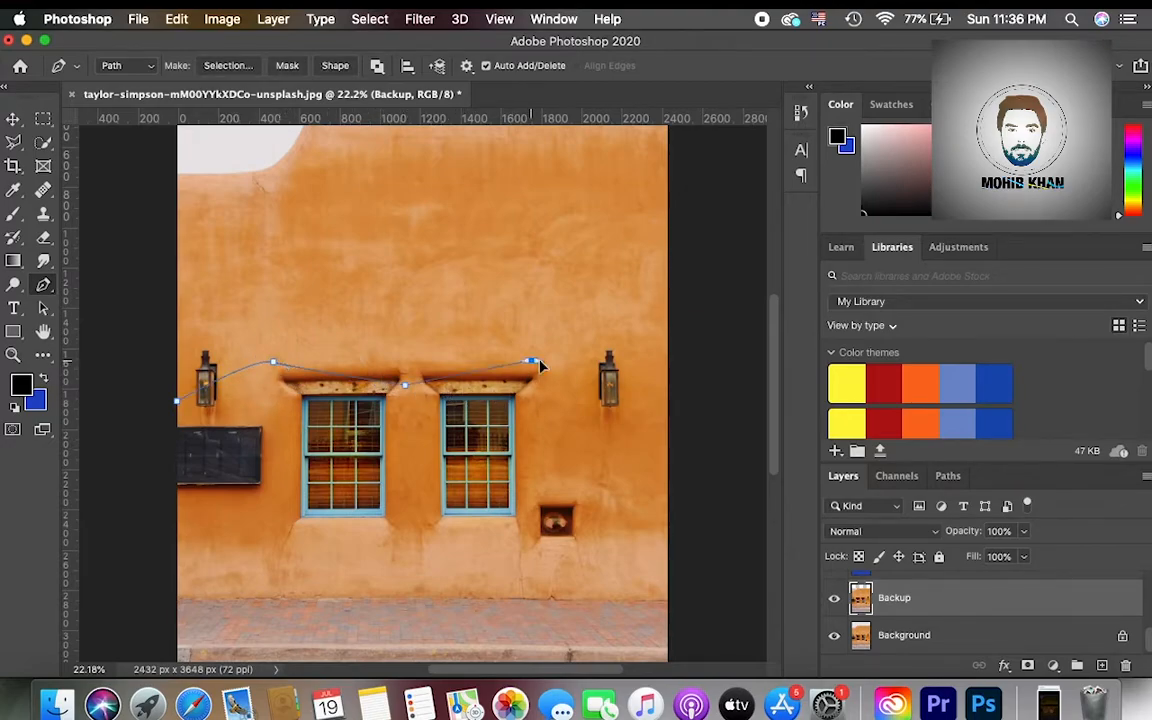
left_click(655, 360)
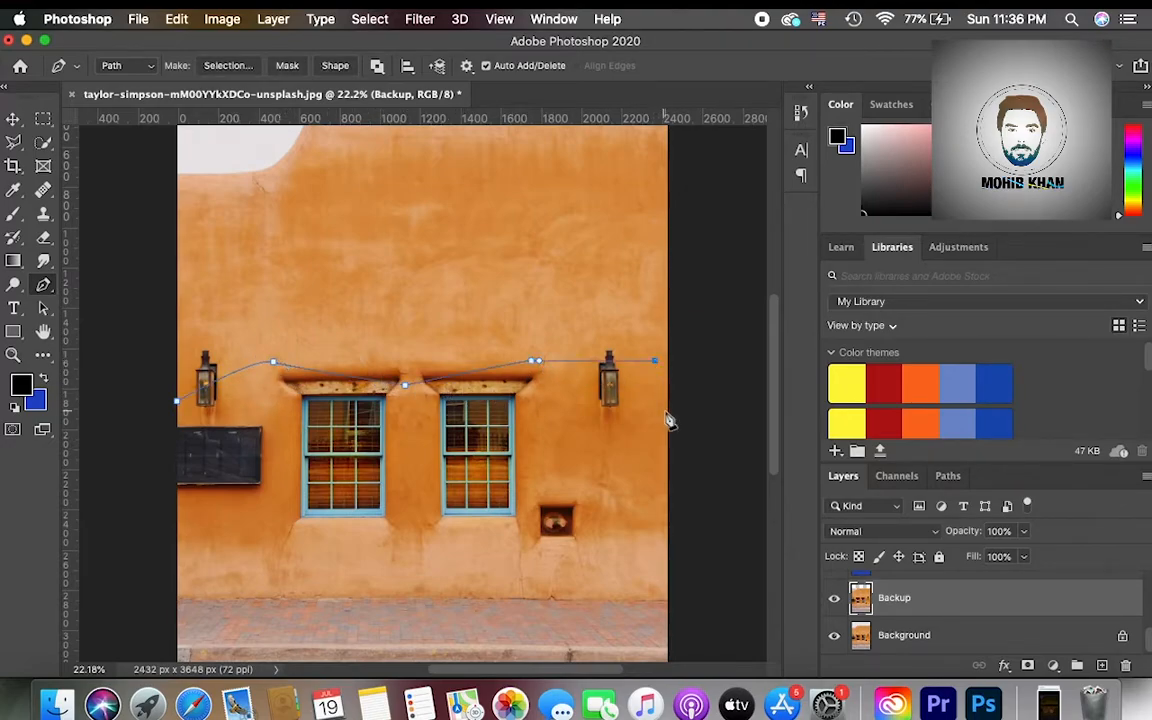
left_click(659, 604)
left_click_drag(400, 614, 397, 619)
left_click_drag(340, 614, 326, 611)
left_click(178, 402)
key("super+Return")
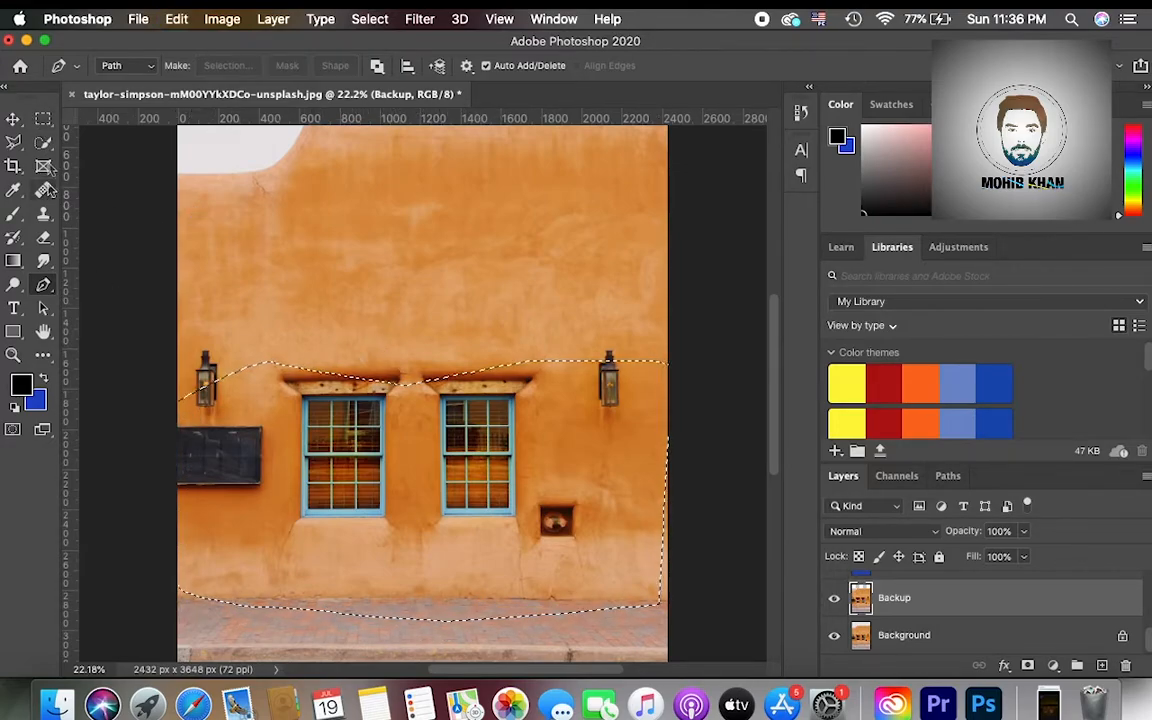
- Copy the selected wall area to a new layer named Front and place it directly above House
key("super+j")
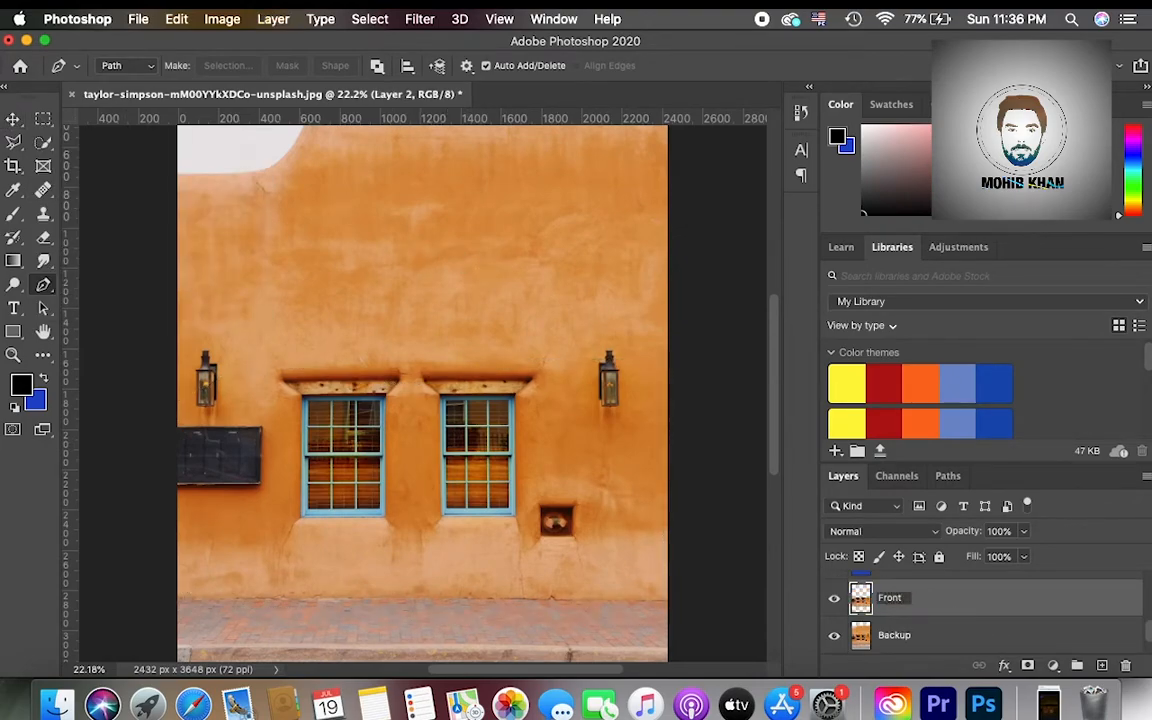
key("Return")
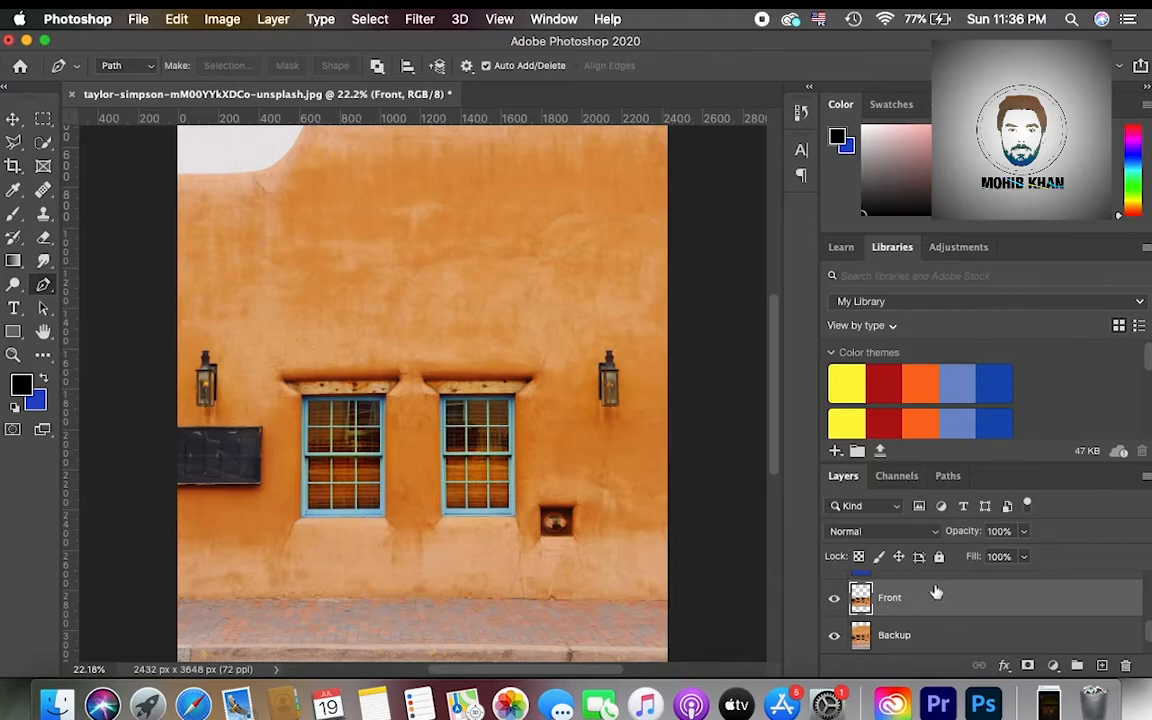
scroll(928, 610, "up", 1)
scroll(915, 600, "down", 3)
scroll(918, 609, "up", 4)
mouse_move(918, 609)
left_mouse_down()
mouse_move(911, 567)
mouse_move(916, 616)
left_mouse_up()
scroll(916, 616, "down", 1)
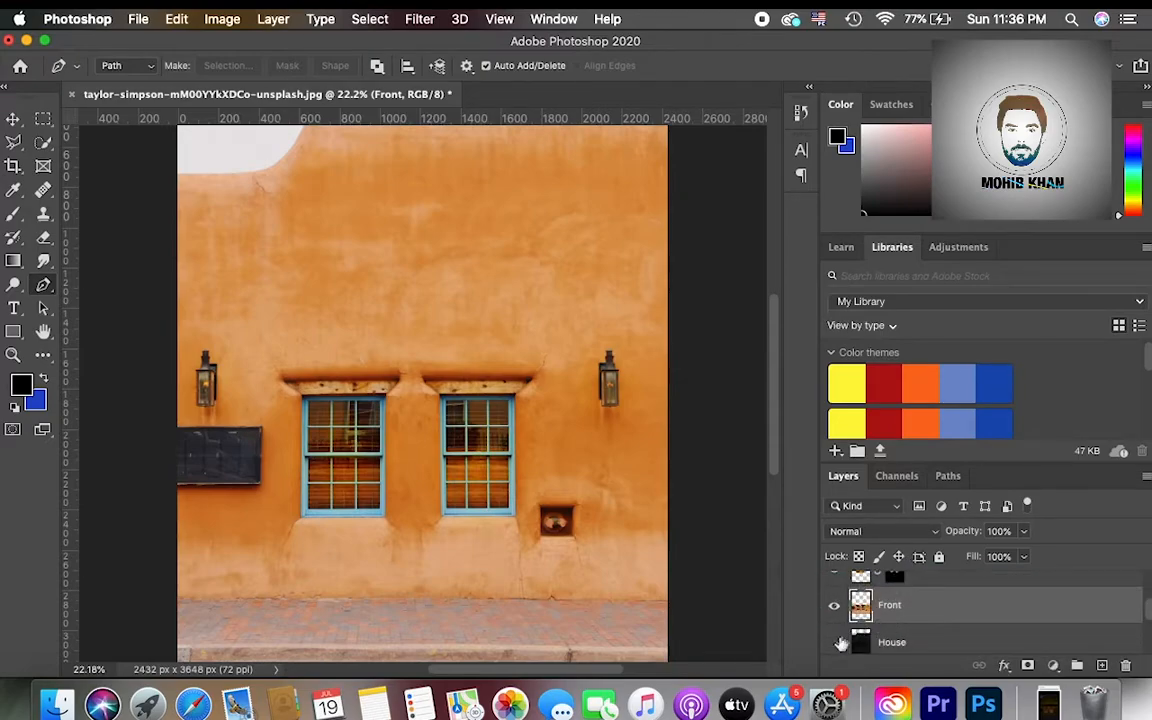
- Show the House and Layer 1 layers again beneath the Front layer
left_click(836, 640)
scroll(836, 638, "down", 2)
left_click(836, 630)
scroll(895, 597, "up", 2)
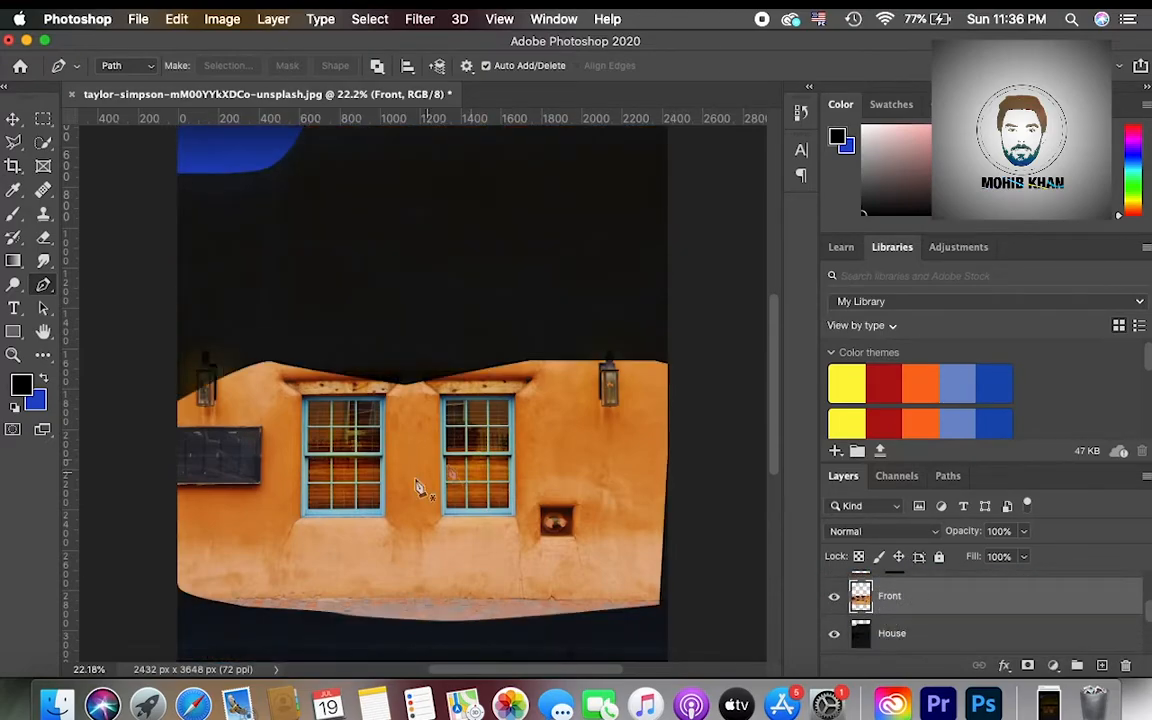
- Apply Color Balance to the Front layer: midtones yellow-blue at -100, with shadows and highlights shifted toward yellow and red
key("super+b")
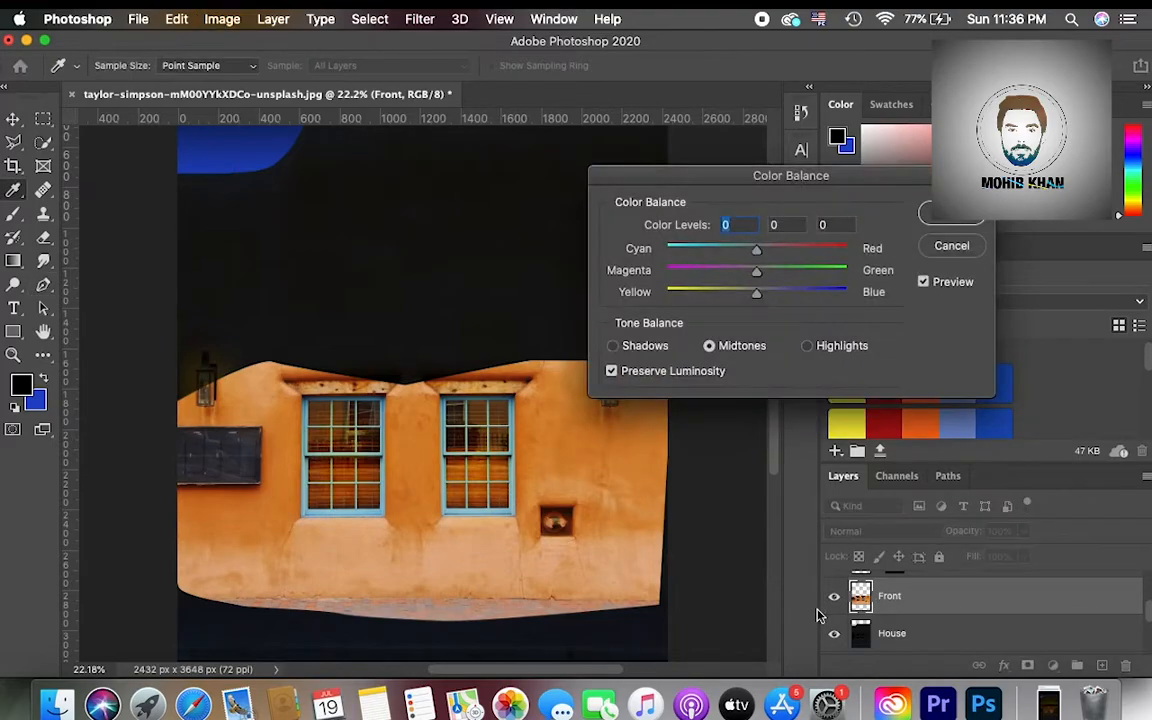
left_click_drag(758, 297, 666, 292)
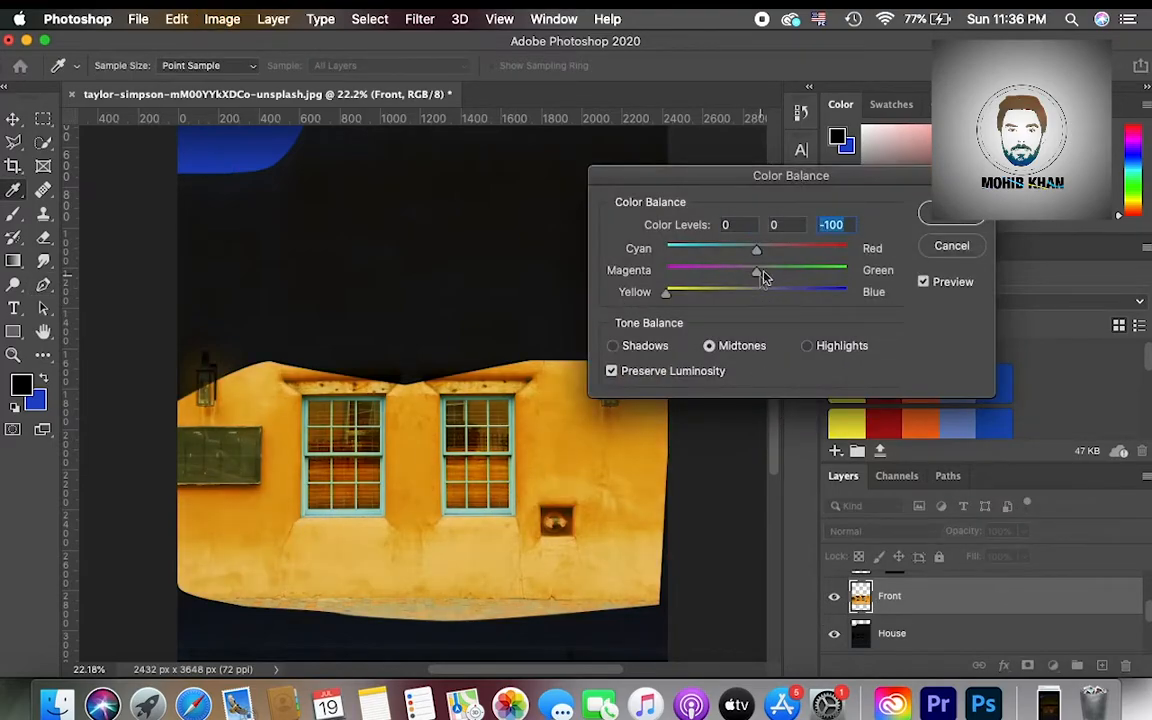
left_click(644, 343)
left_click_drag(754, 295, 664, 295)
left_click_drag(757, 250, 770, 250)
left_click(817, 344)
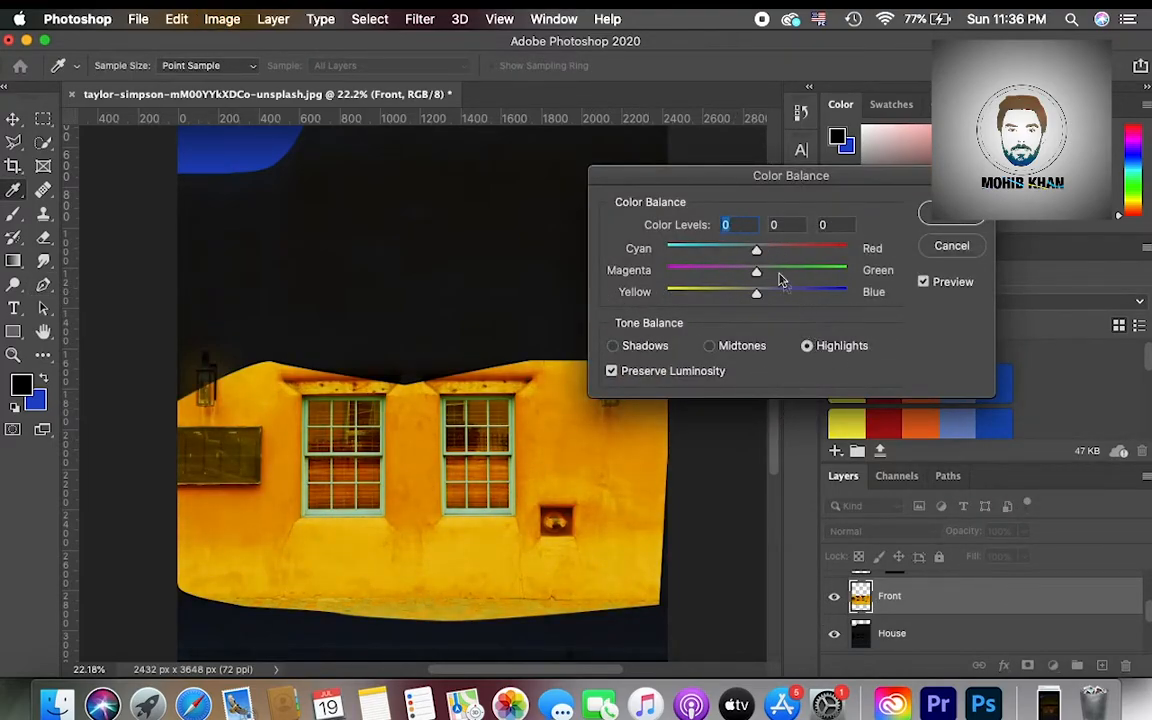
left_click_drag(757, 297, 747, 296)
left_click_drag(757, 251, 764, 252)
left_click(941, 218)
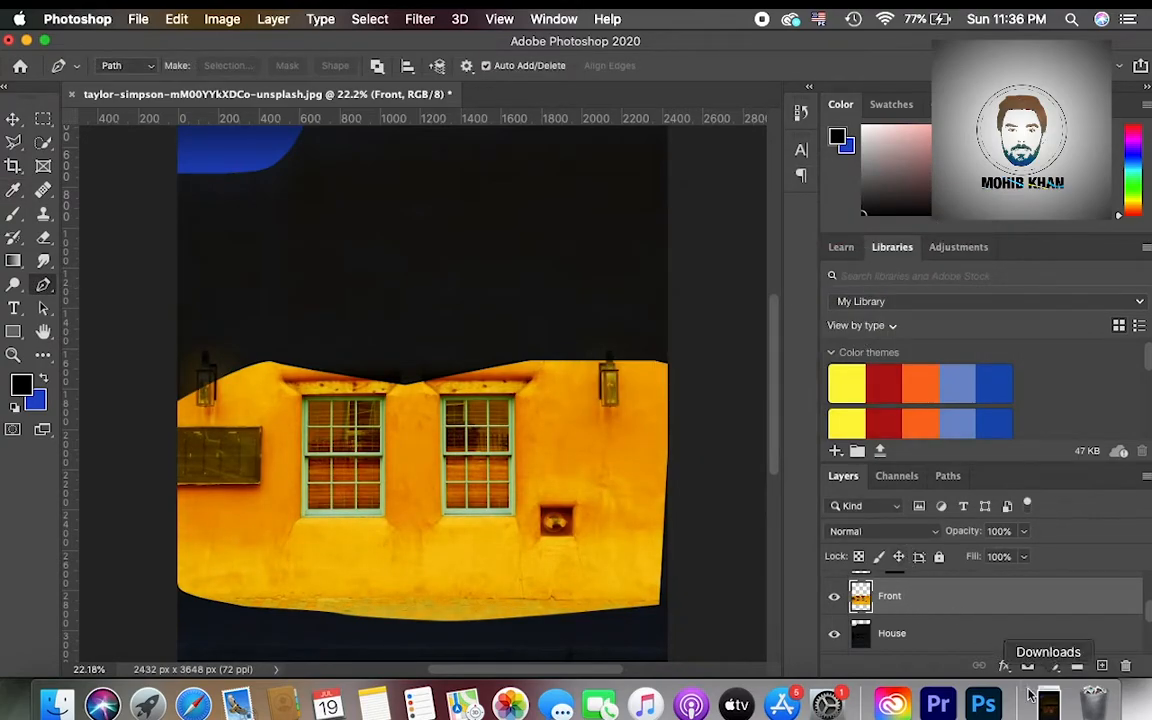
- Hide the Front layer with a black mask and paint white glow around the windows using a 2100 px brush at 9% flow
left_click(1028, 665, "alt")
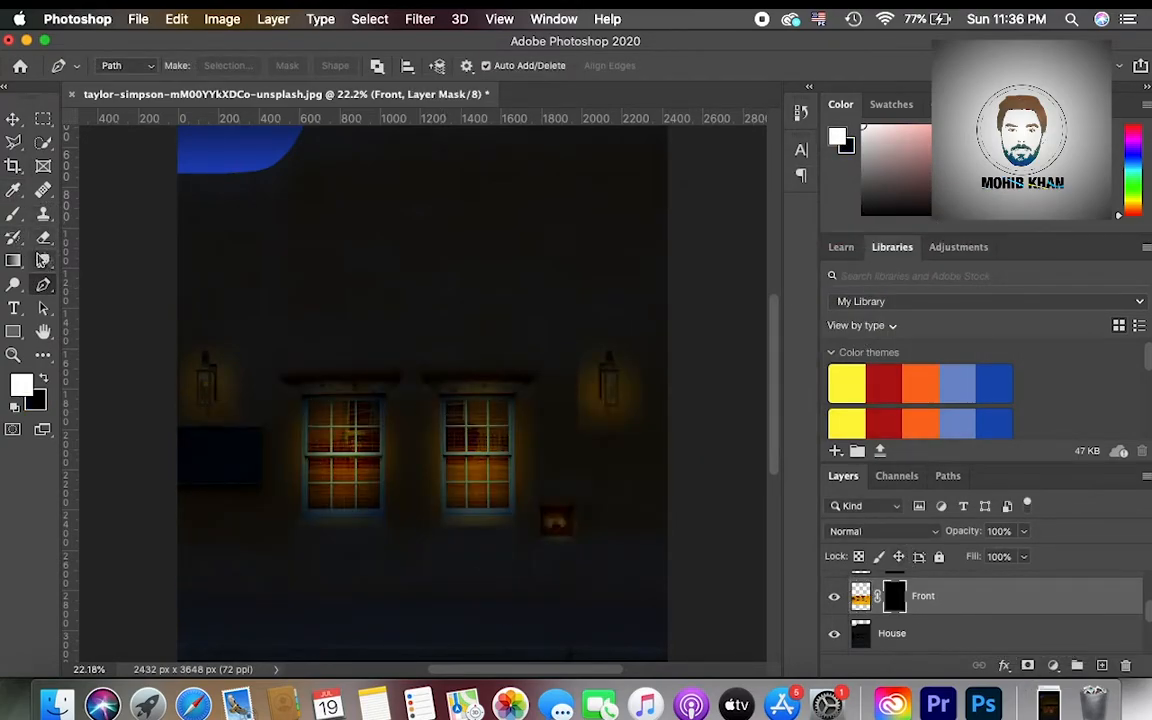
left_click(14, 214)
key("bracketright")
key("bracketright")
key("bracketright")
key("bracketright")
key("bracketright")
key("bracketright")
key("bracketright")
key("bracketright")
key("bracketright")
key("bracketright")
key("bracketright")
key("bracketright")
key("bracketright")
key("bracketright")
key("bracketright")
key("bracketright")
key("bracketright")
key("bracketright")
key("bracketright")
key("bracketright")
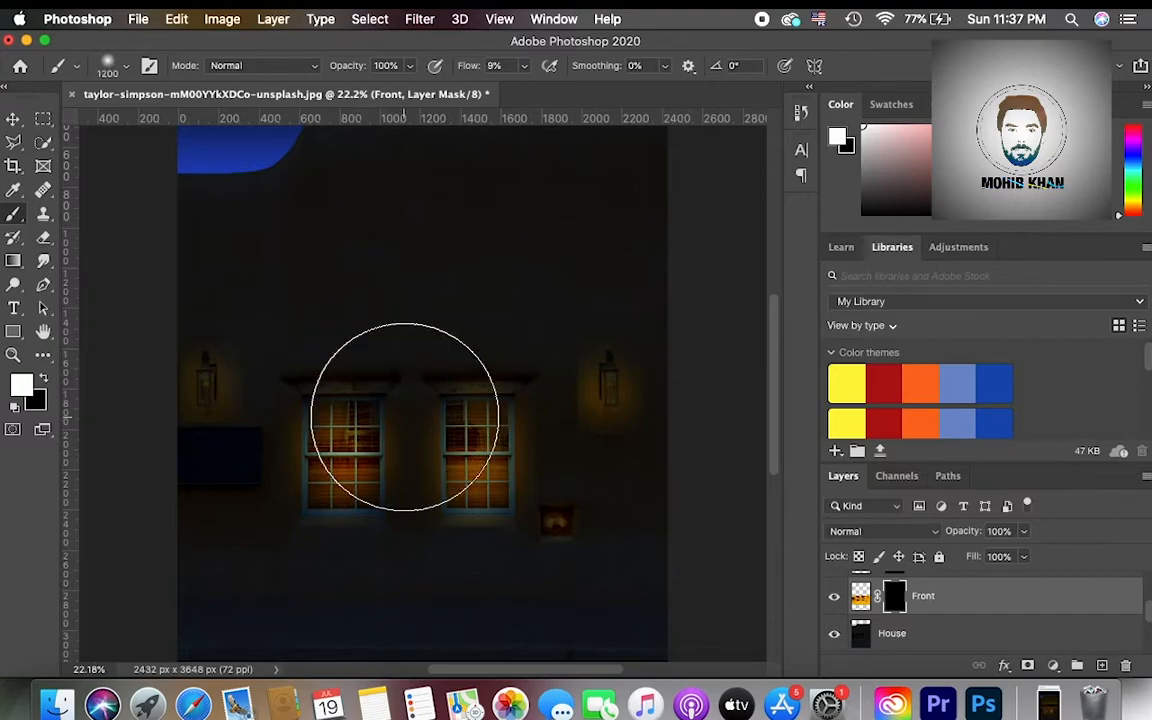
mouse_move(405, 416)
left_mouse_down()
mouse_move(473, 408)
mouse_move(532, 428)
mouse_move(520, 396)
mouse_move(283, 418)
mouse_move(361, 418)
mouse_move(483, 457)
mouse_move(473, 455)
mouse_move(355, 421)
mouse_move(507, 451)
left_mouse_up()
scroll(563, 437, "down", 3)
scroll(563, 437, "right", 1)
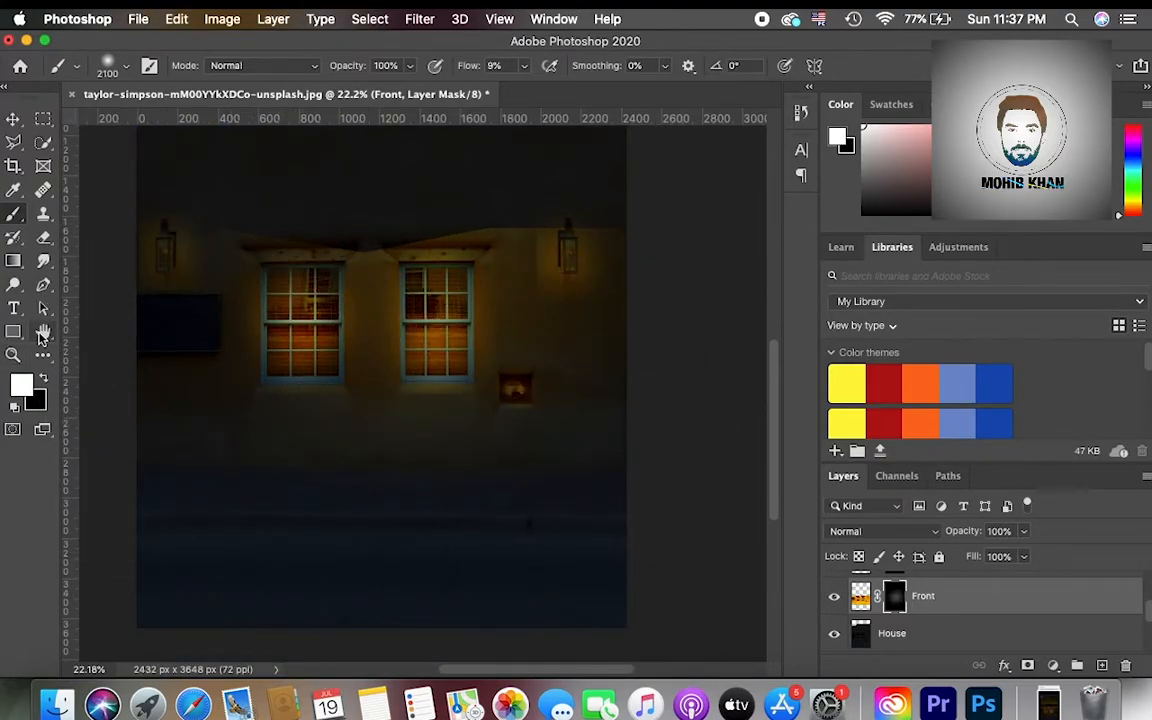
- Hide the House and Layer 1 layers to compare the night scene with the original photo
left_click(13, 121)
scroll(417, 460, "down", 3)
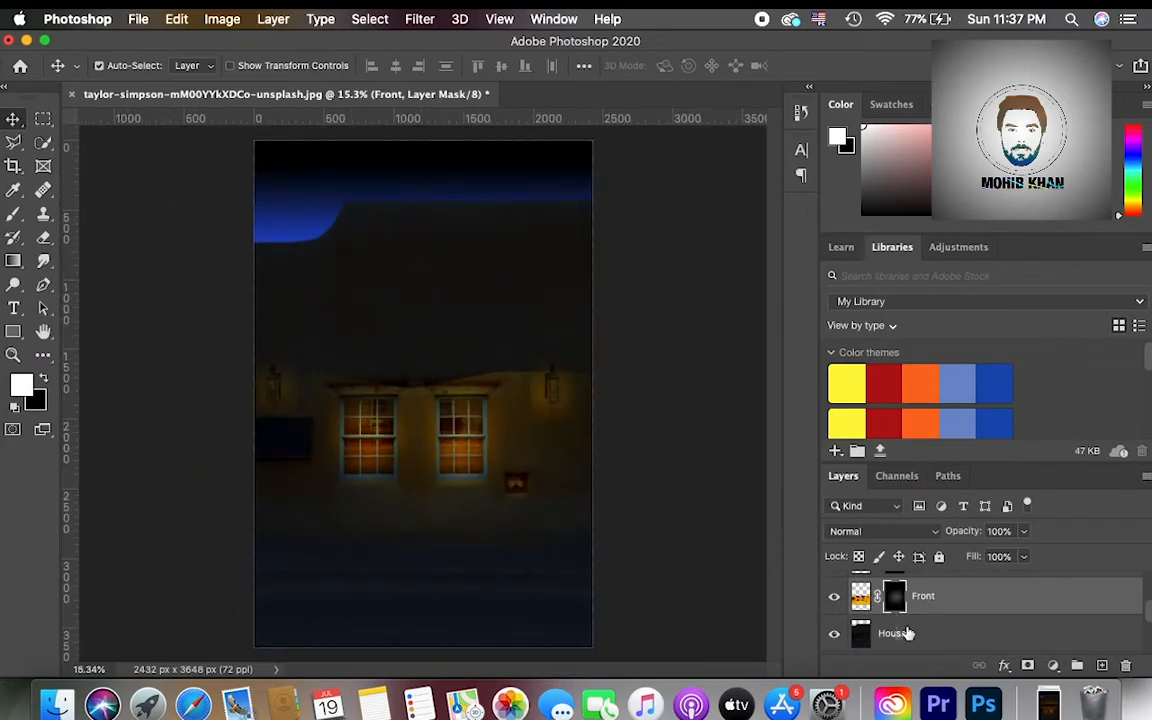
left_click(833, 635)
scroll(833, 638, "down", 3)
left_click(833, 608)
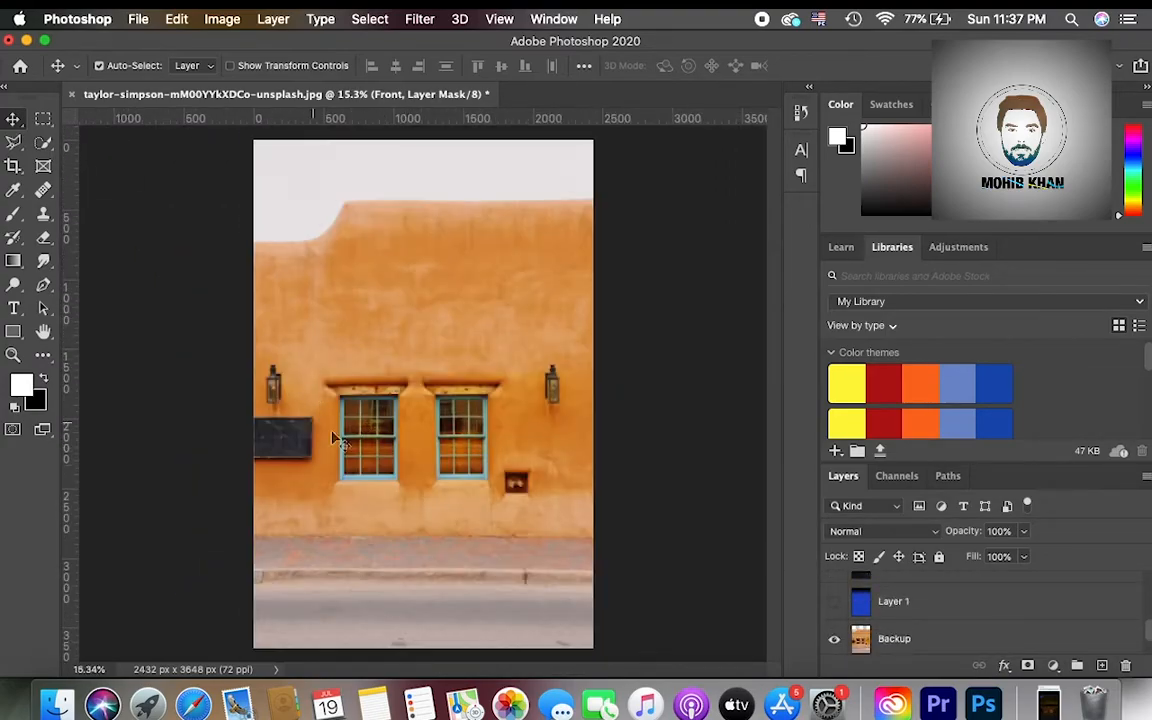
scroll(885, 630, "up", 1)
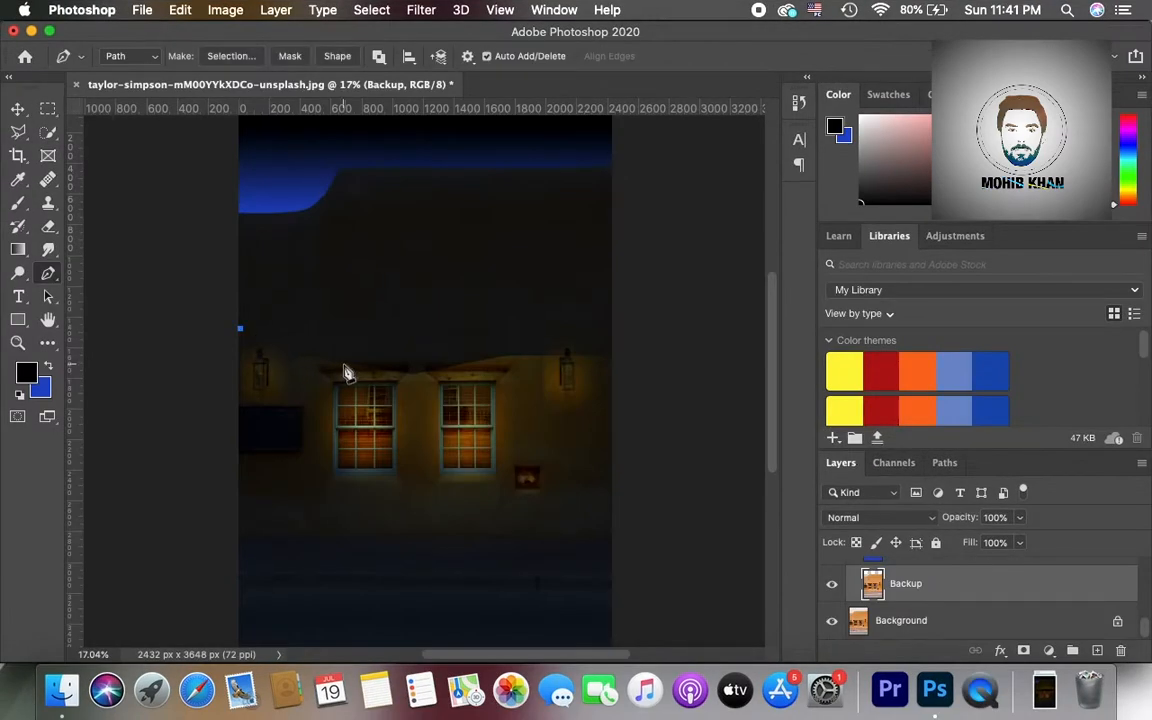
- Draw a closed Pen path around the upper wall, from just above the windows and lamps up along the roofline
left_click_drag(520, 357, 656, 331)
key("super+z")
key("super+z")
key("super+z")
left_click(613, 362)
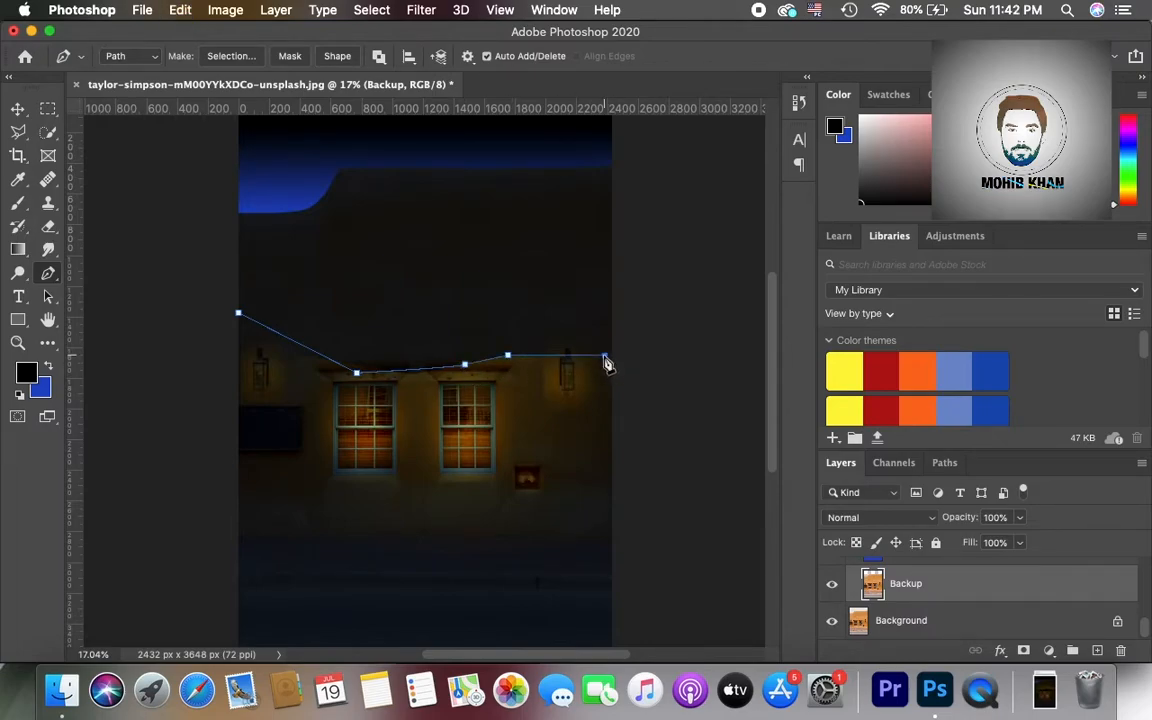
left_click(611, 171)
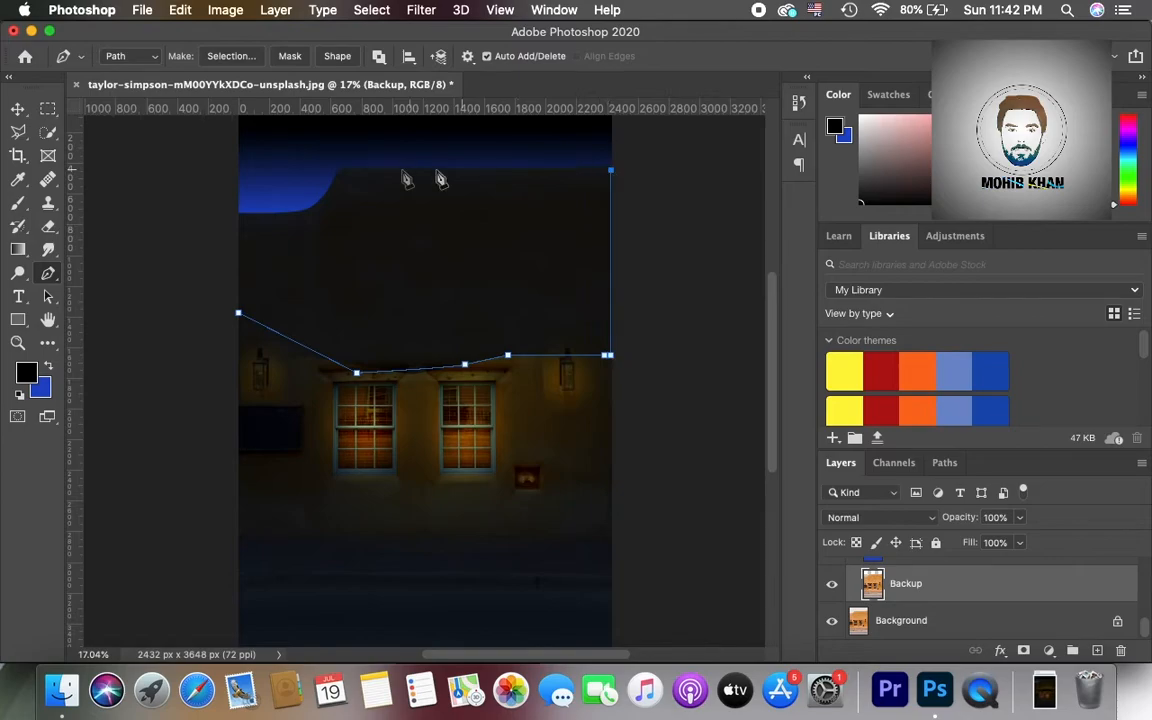
left_click(339, 173)
left_click_drag(240, 214, 155, 198)
left_click(240, 218)
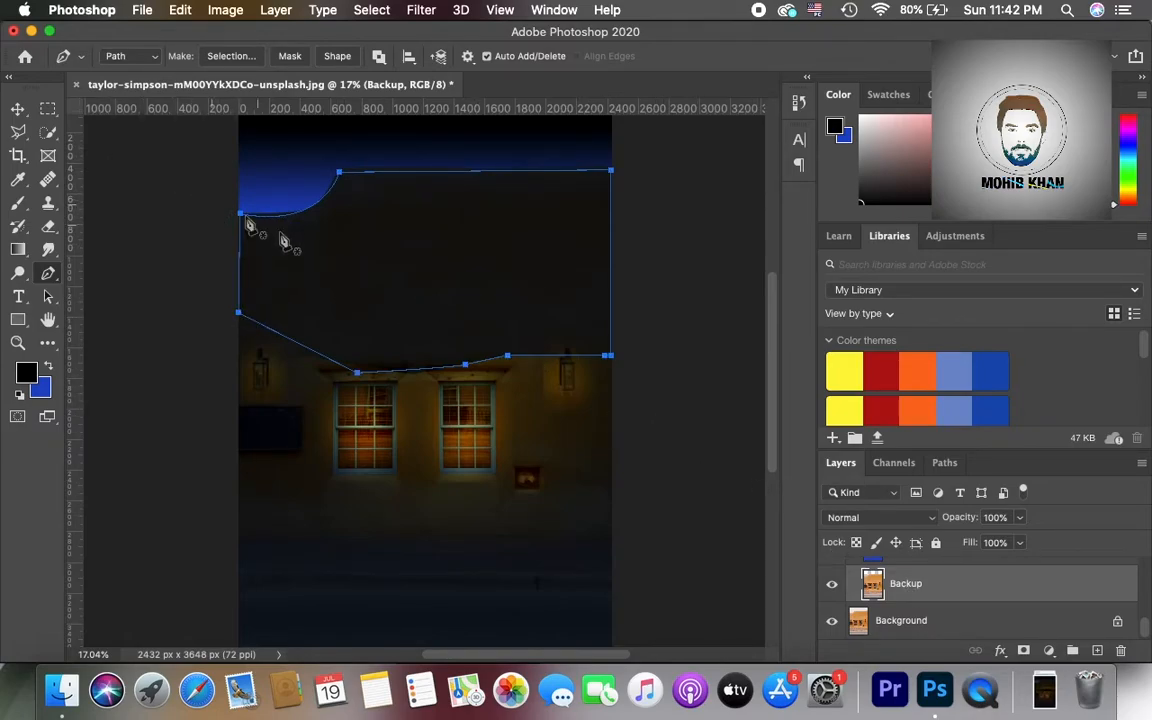
- Convert the path to a selection, copy that wall area from Backup to a new layer, and place it directly above House
key("super+Return")
key("super+j")
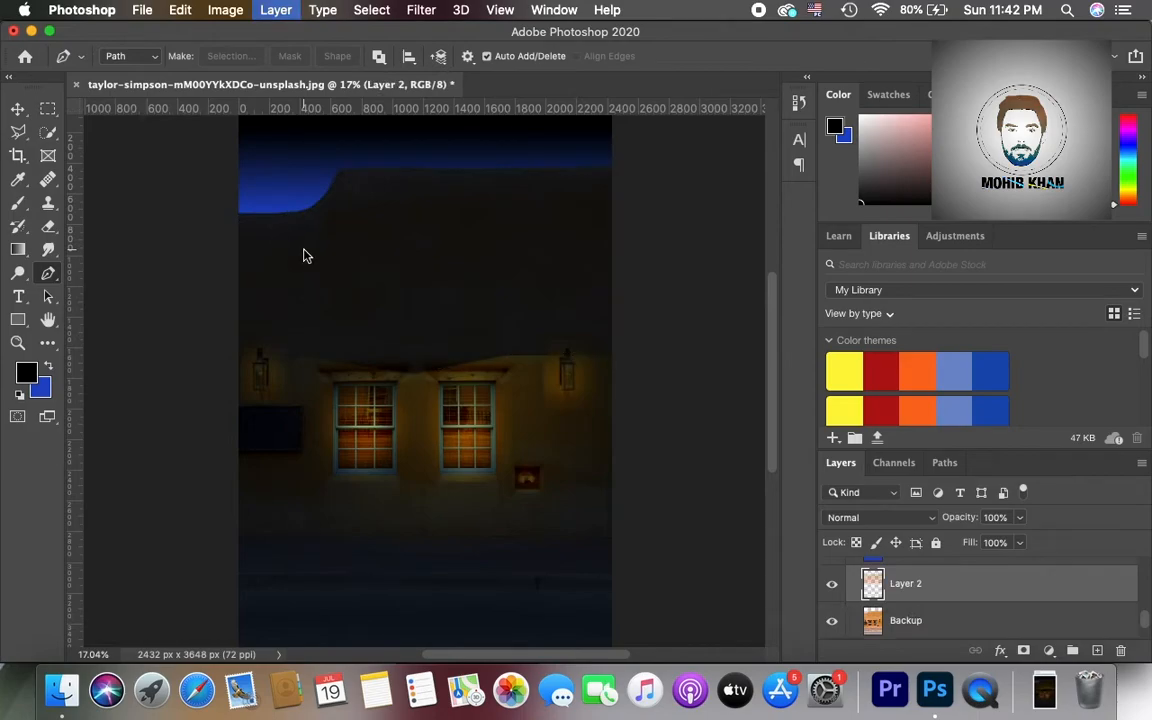
scroll(950, 603, "up", 3)
left_click_drag(947, 602, 939, 541)
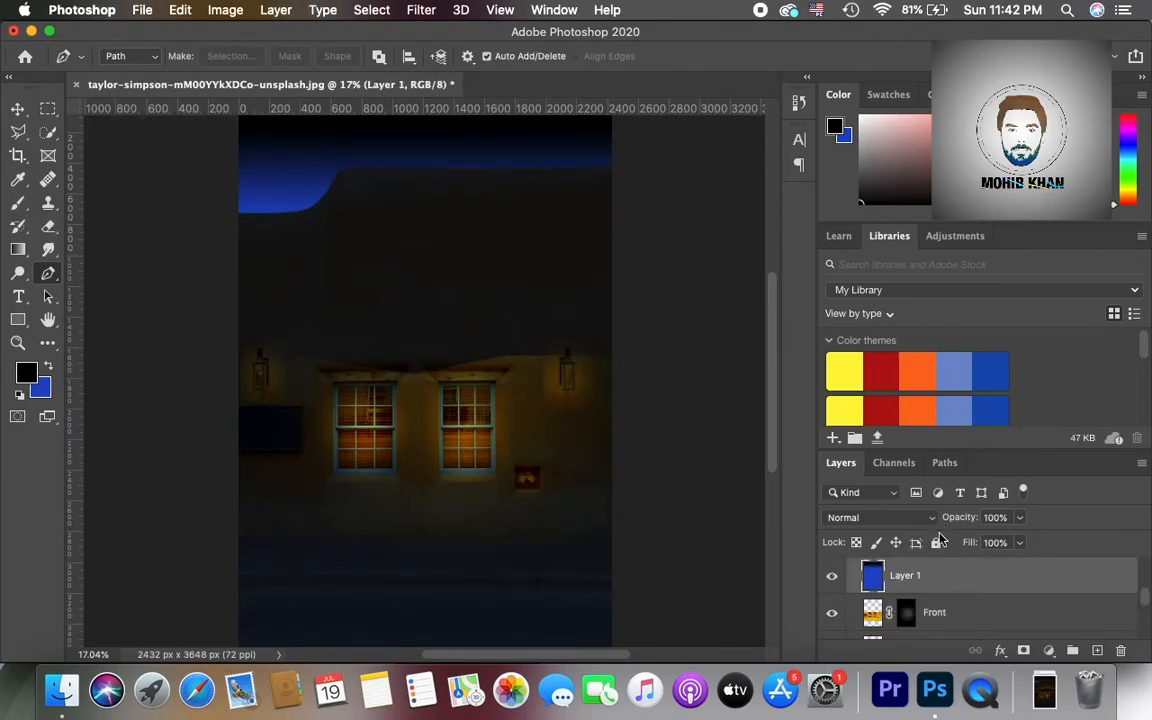
key("super+z")
double_click(941, 624)
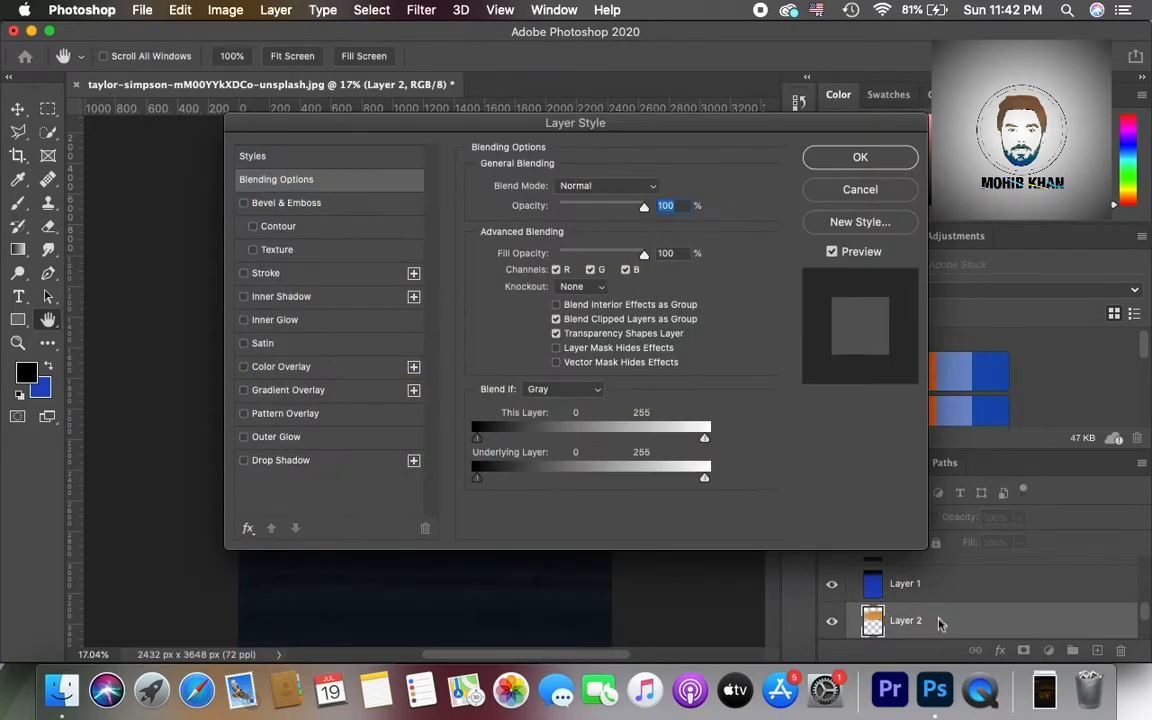
left_click(890, 196)
left_click_drag(928, 607, 926, 572)
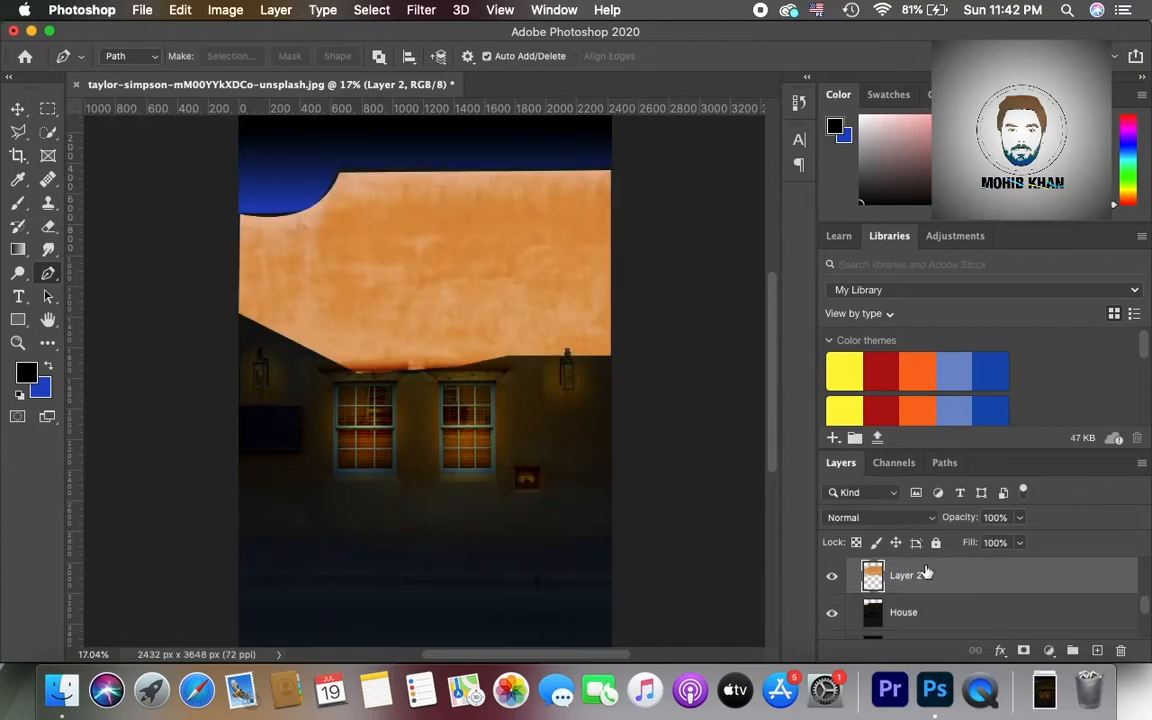
- Apply Color Balance to the upper wall copy: midtones +32, 0, -97, shadows toward red, and highlights yellow-blue at -11
left_click(17, 108)
key("super+b")
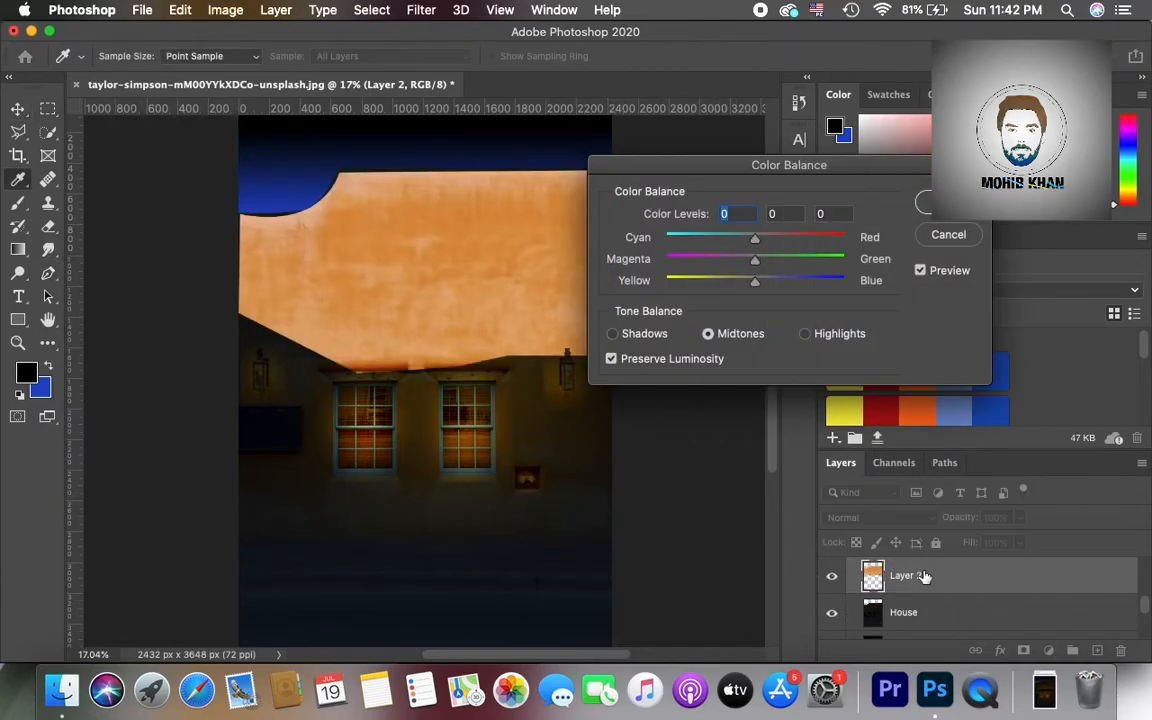
left_click_drag(670, 284, 668, 282)
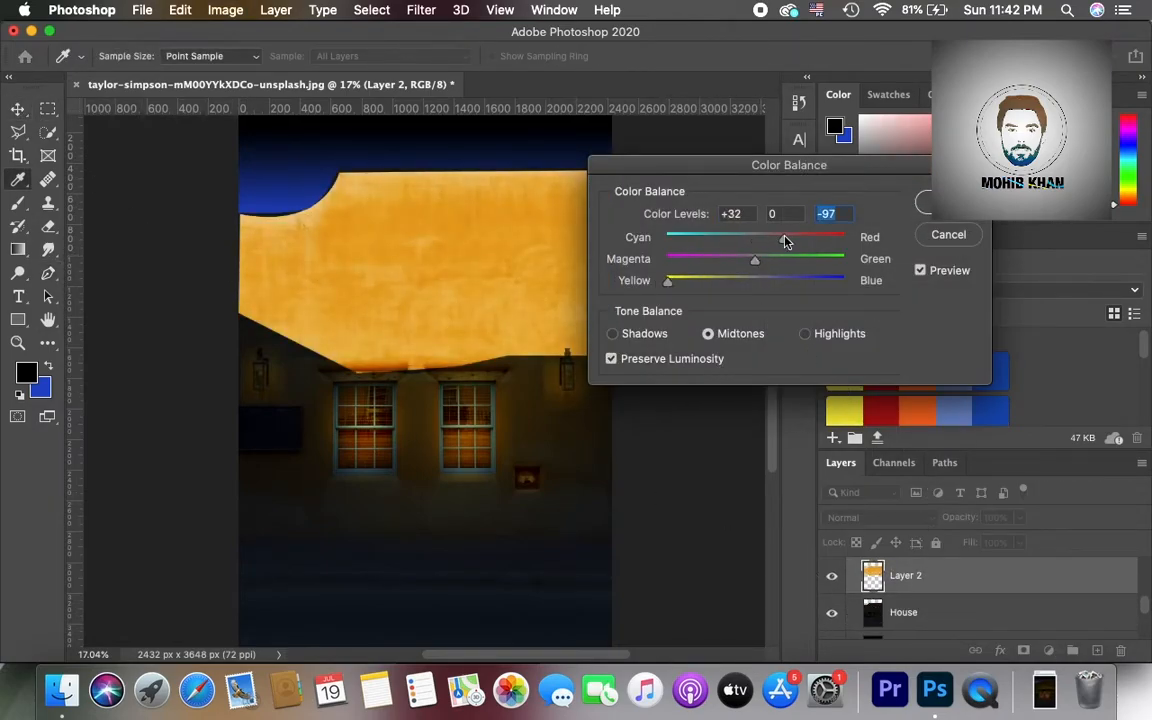
left_click(612, 334)
left_click_drag(756, 239, 778, 241)
left_click(805, 334)
mouse_move(755, 283)
left_mouse_down()
mouse_move(649, 285)
mouse_move(747, 284)
left_mouse_up()
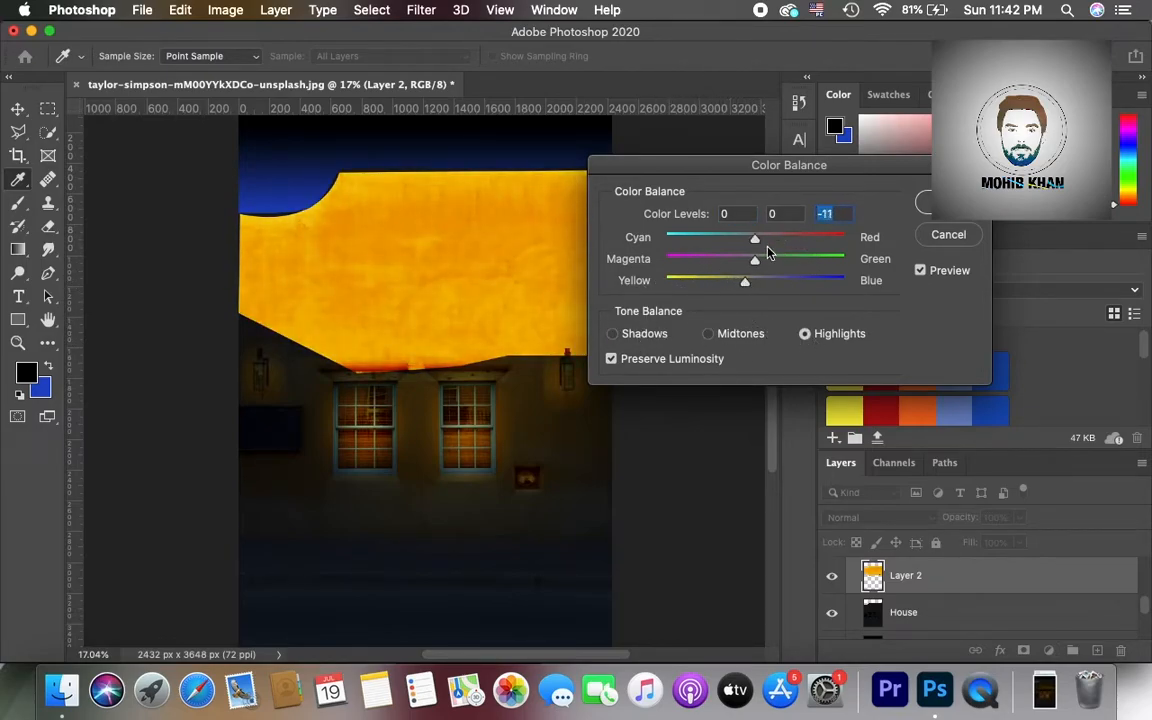
left_click(938, 206)
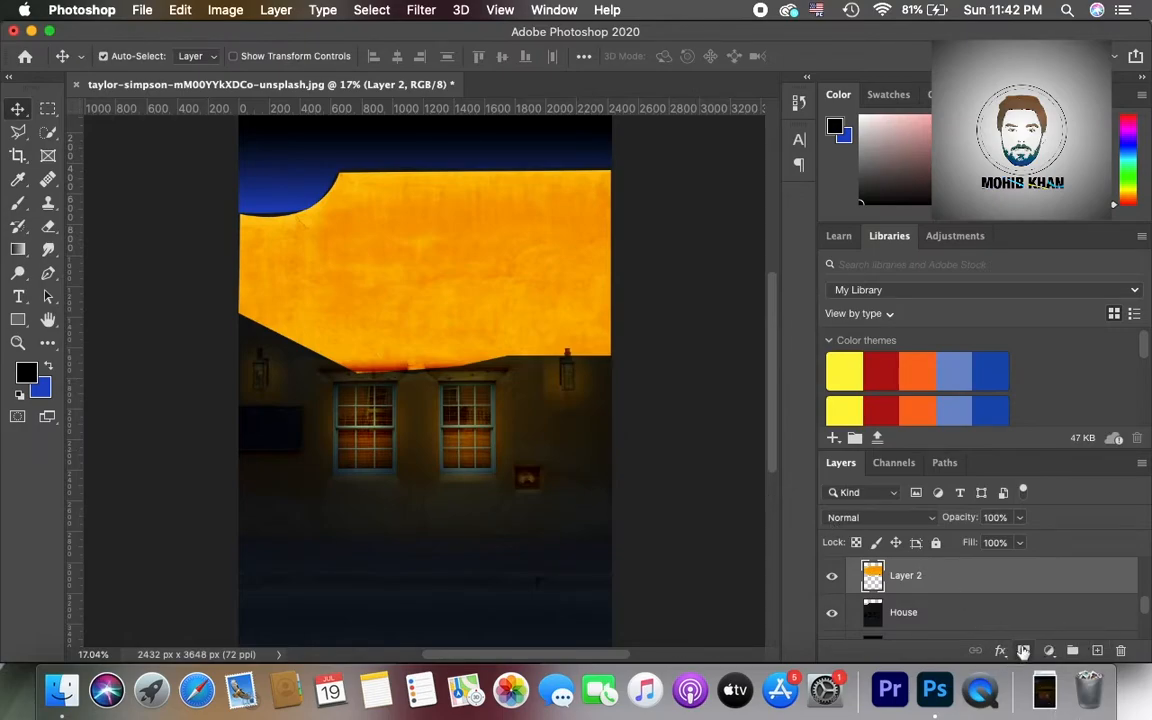
- Hide the upper wall copy with a black mask, rename the layer Upper front, and target its mask with a white brush
left_click(1026, 651, "alt")
double_click(940, 575)
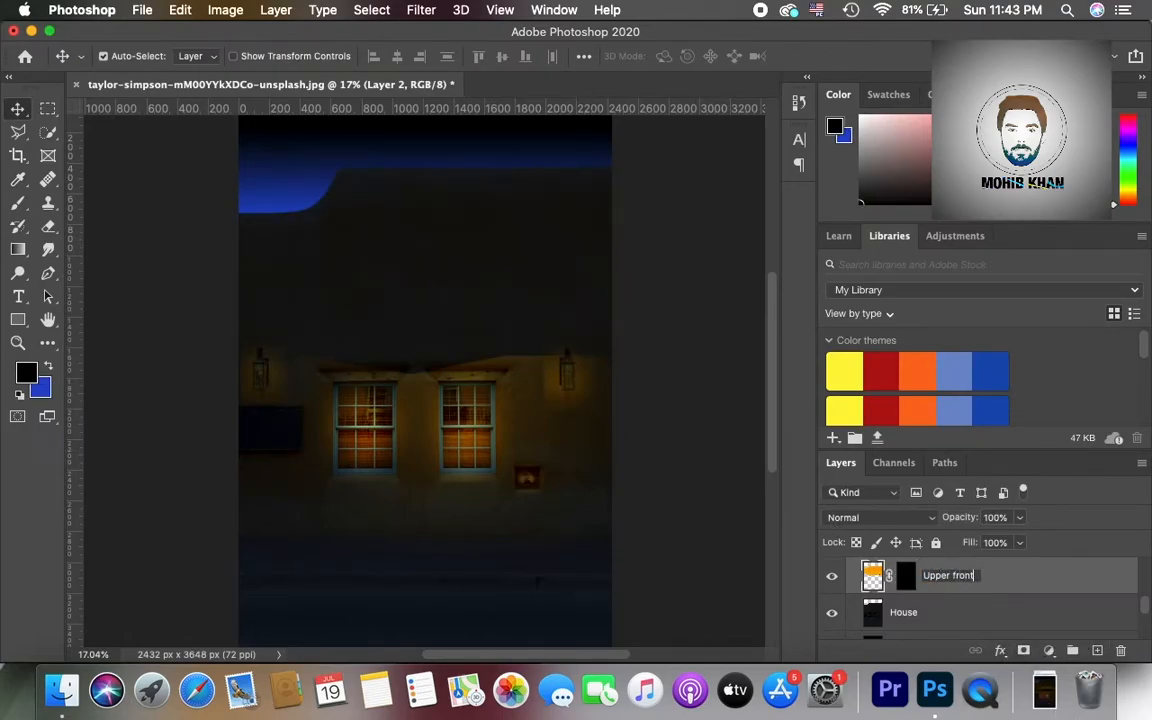
key("Return")
left_click(905, 576)
key("d")
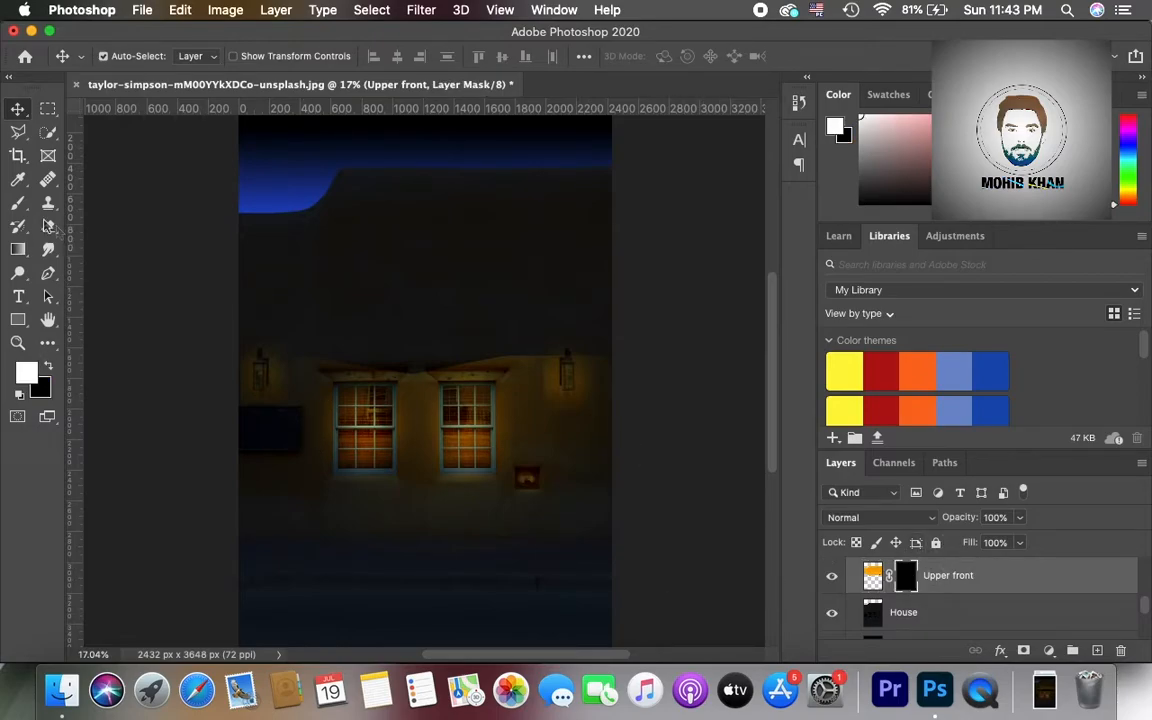
key("b")
right_click(294, 394)
left_click_drag(333, 354, 315, 396)
key("super+z")
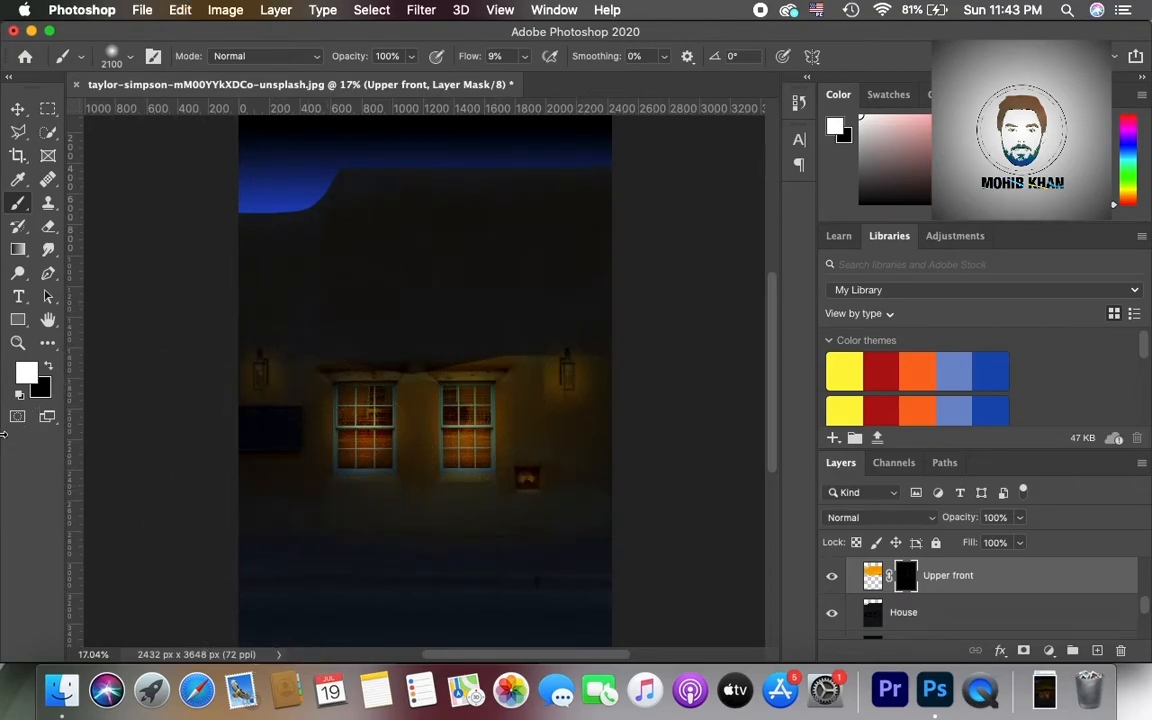
- Paint a faint white glow on the Upper front mask above the windows using a 1500 px brush at 2% flow
key("bracketleft")
key("bracketleft")
key("bracketleft")
key("bracketleft")
key("bracketleft")
key("bracketleft")
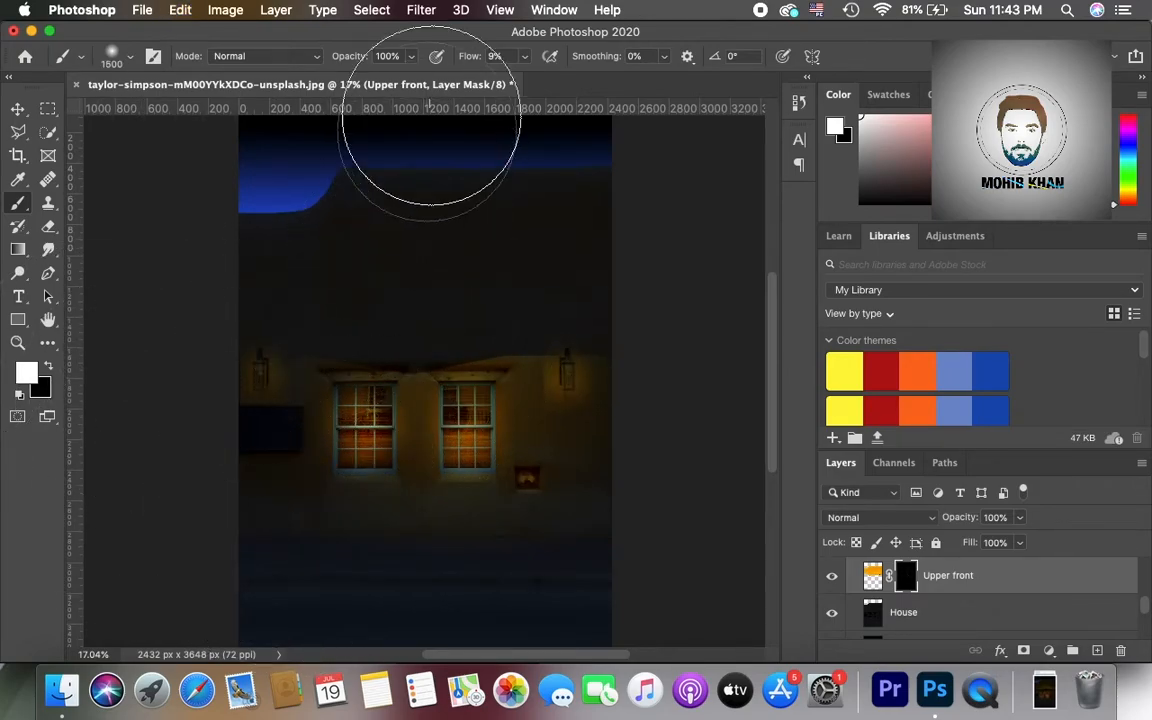
left_click(522, 58)
left_click(383, 327)
mouse_move(383, 327)
left_mouse_down()
mouse_move(368, 334)
mouse_move(522, 400)
left_mouse_up()
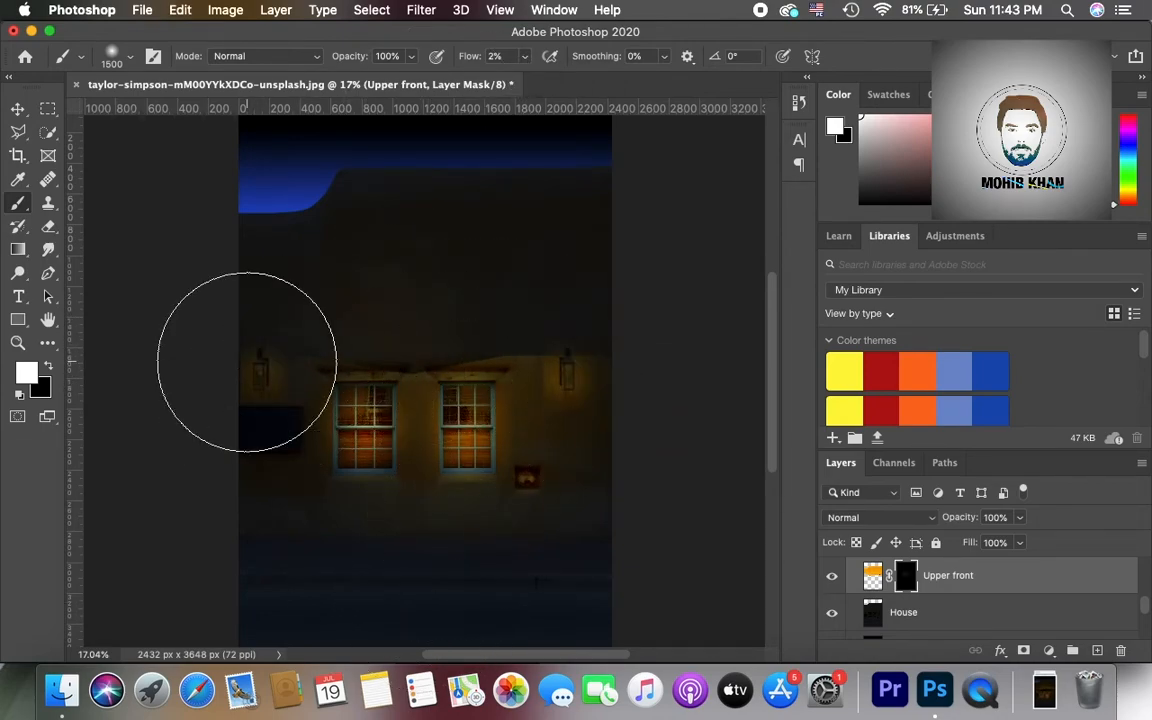
- Collapse Group 1 and toggle its visibility to compare the night scene with the original photo
left_click(17, 108)
scroll(940, 612, "up", 3)
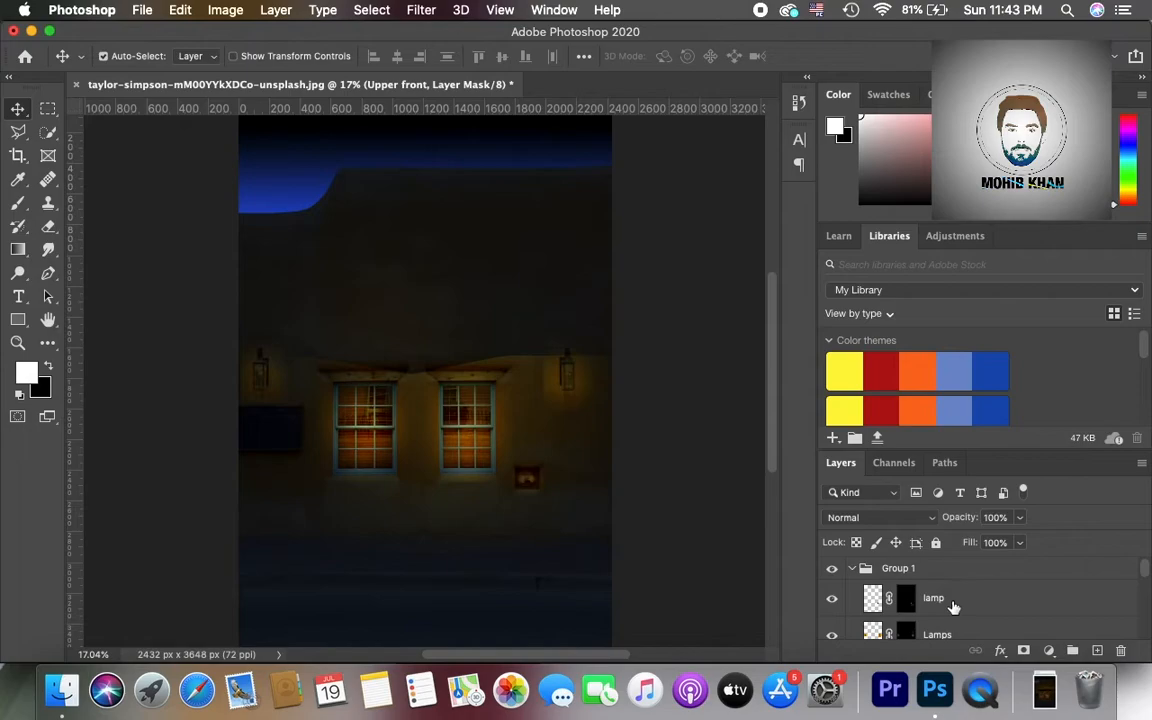
left_click(851, 569)
left_click(831, 569)
left_click(831, 569)
left_click(831, 569)
left_click(831, 569)
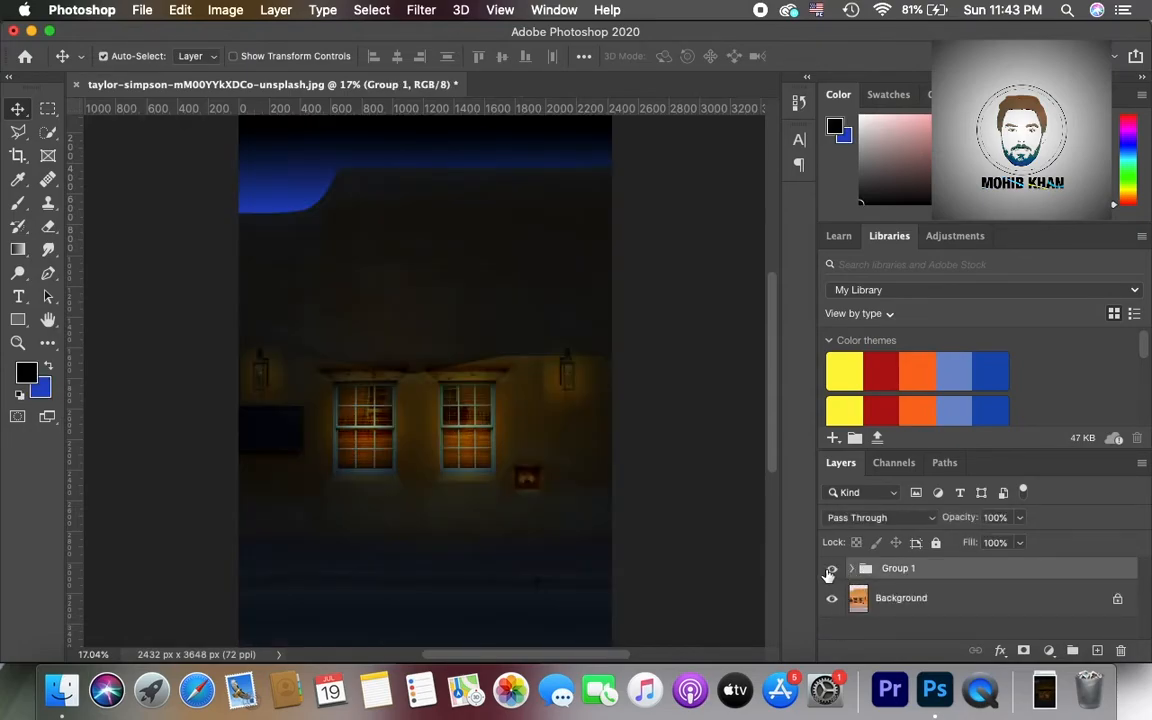